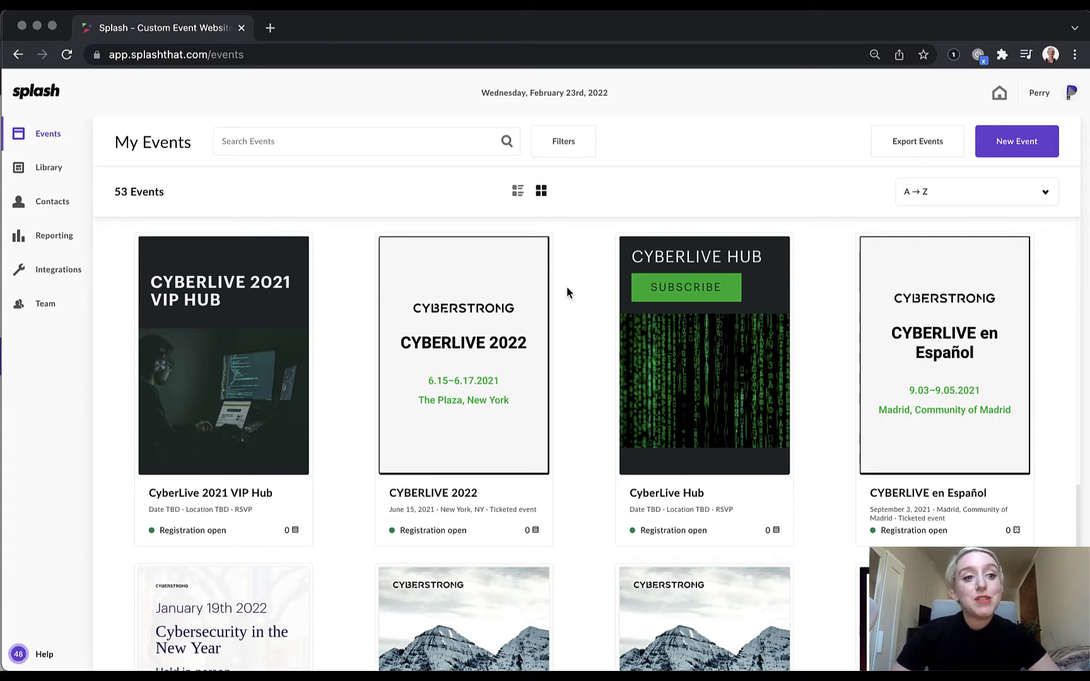
# Step: Expand the Splash Studio integration to review its name and trigger conditions, then return to My Events
pyautogui.click(61, 273)
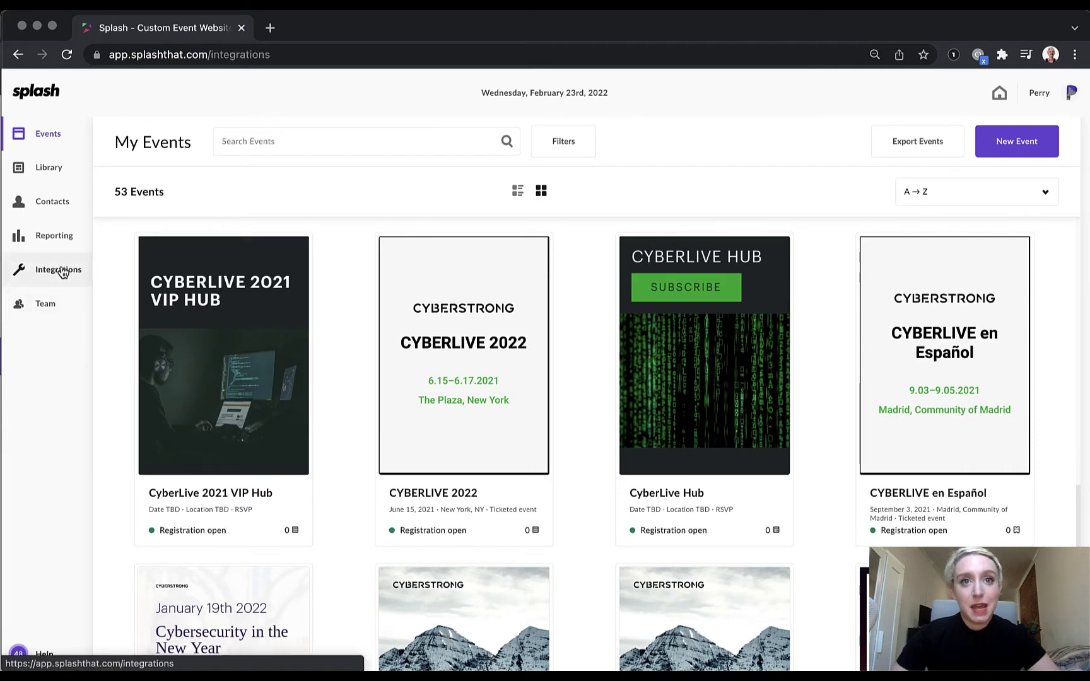
pyautogui.scroll(-3, 508, 428)
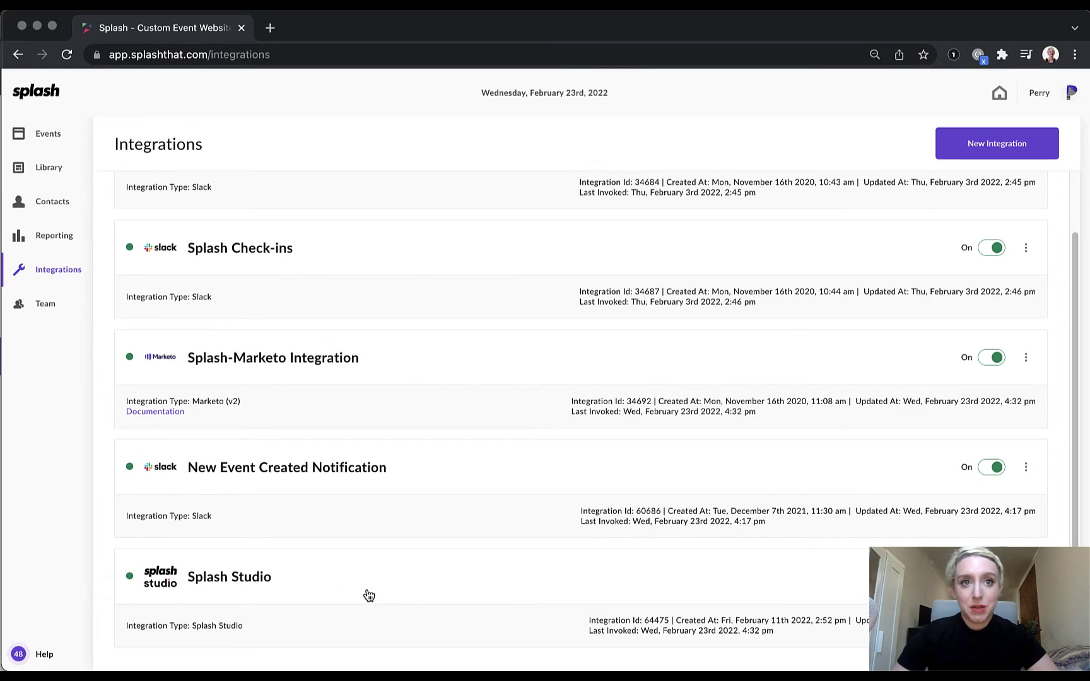
pyautogui.click(355, 589)
pyautogui.scroll(-5, 354, 590)
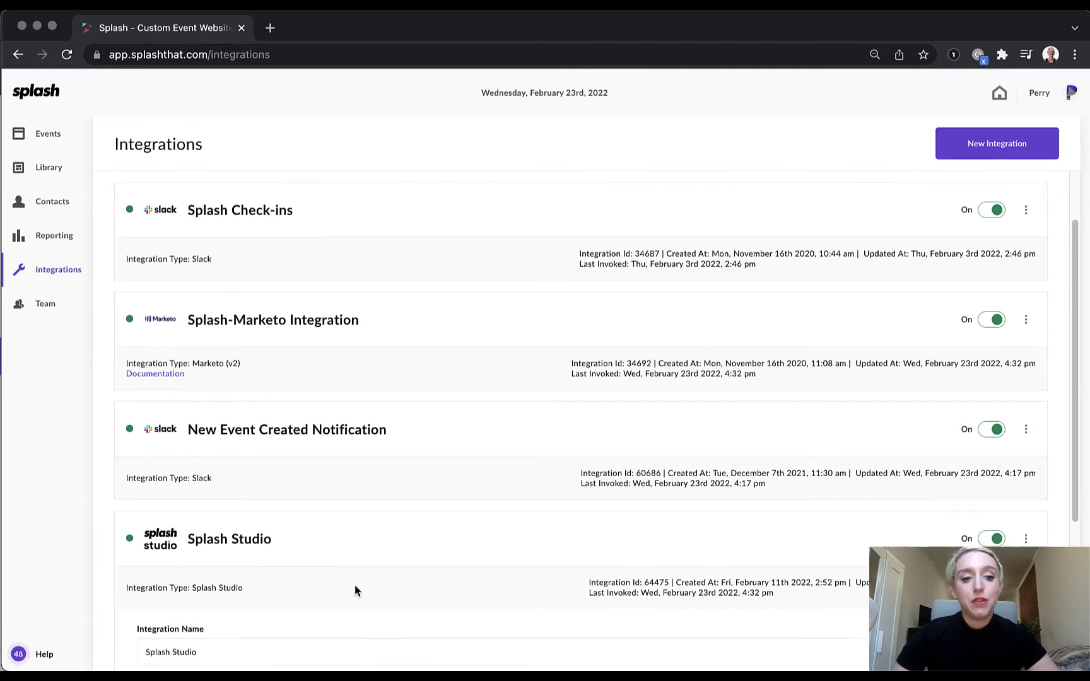
pyautogui.scroll(-2, 355, 586)
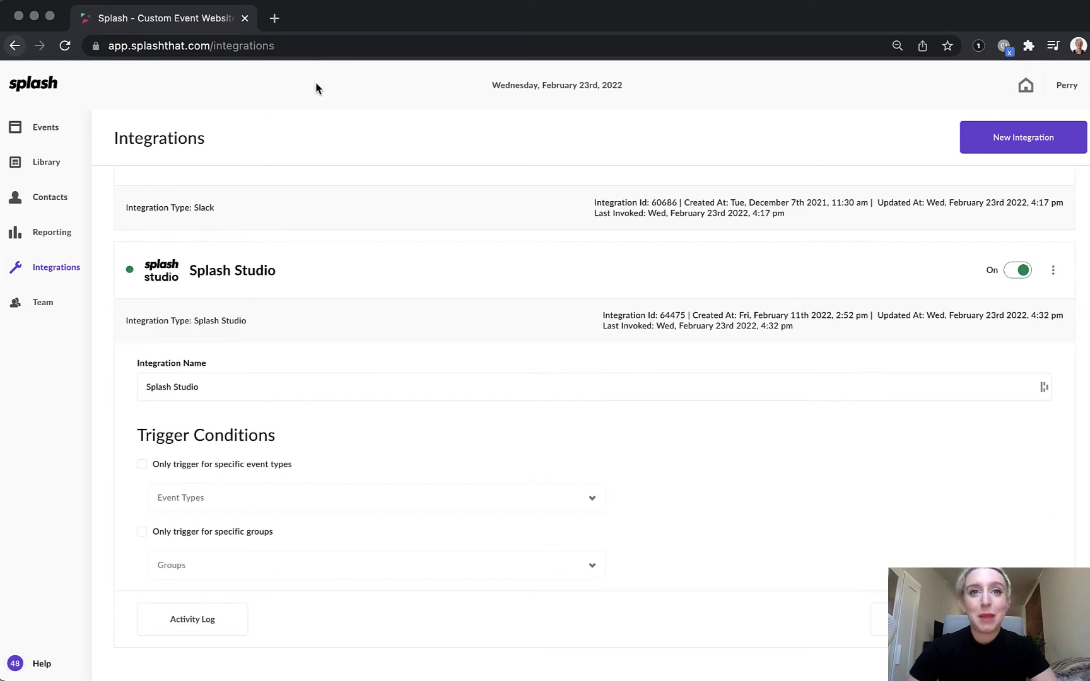
pyautogui.click(38, 130)
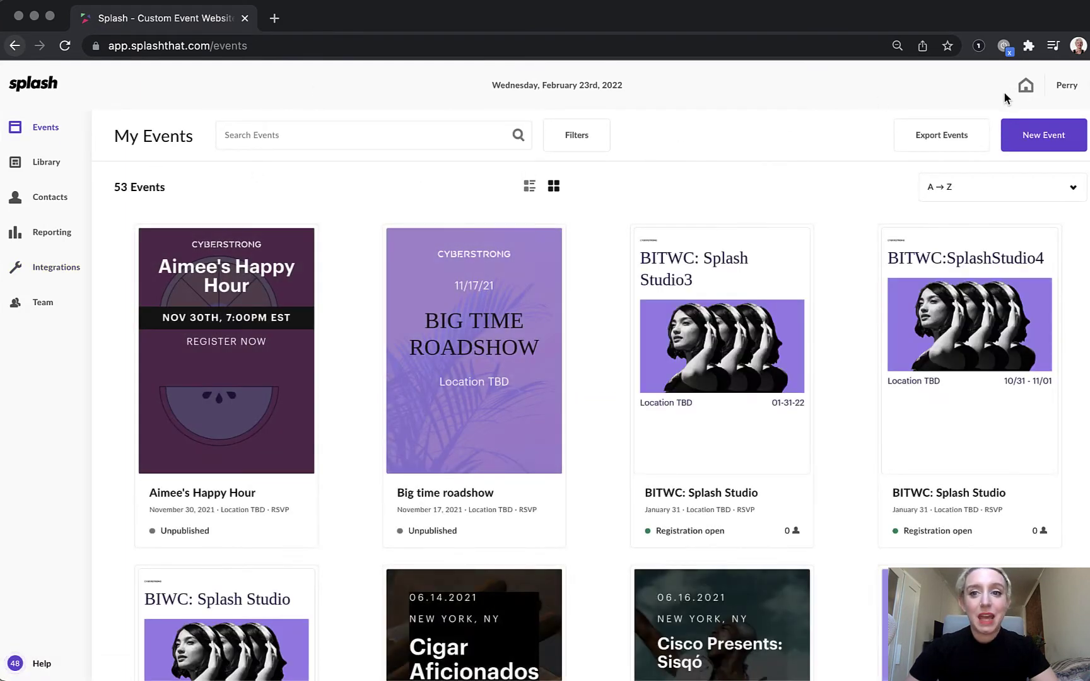
# Step: Start a new event titled 'Virtual Barista Experience'
pyautogui.click(1046, 138)
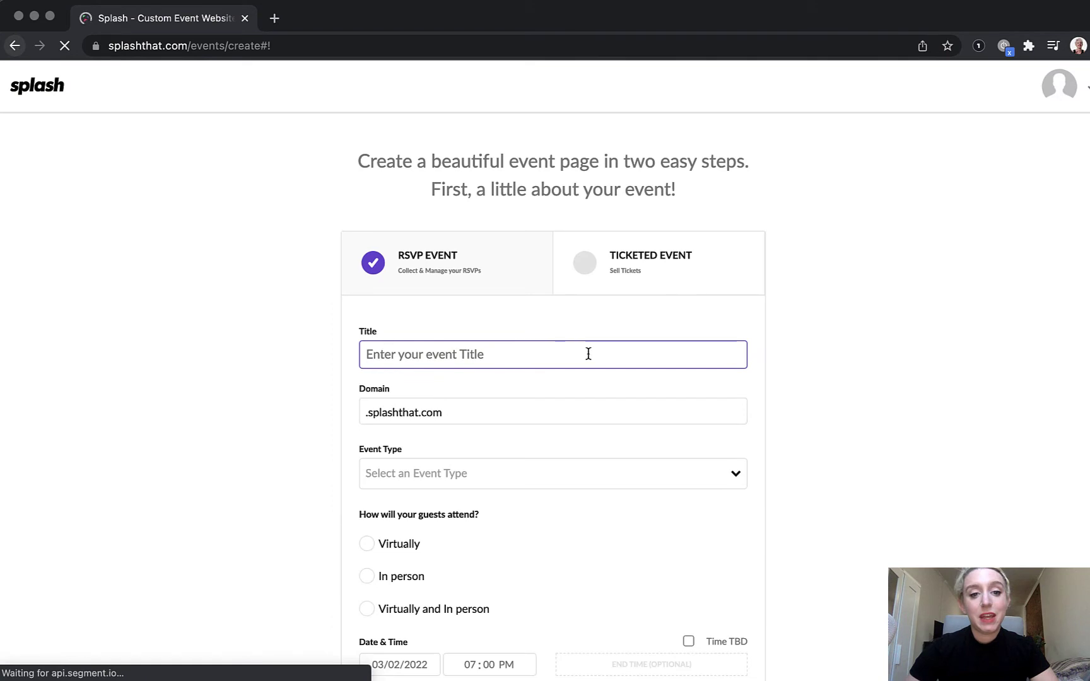
pyautogui.click(582, 356)
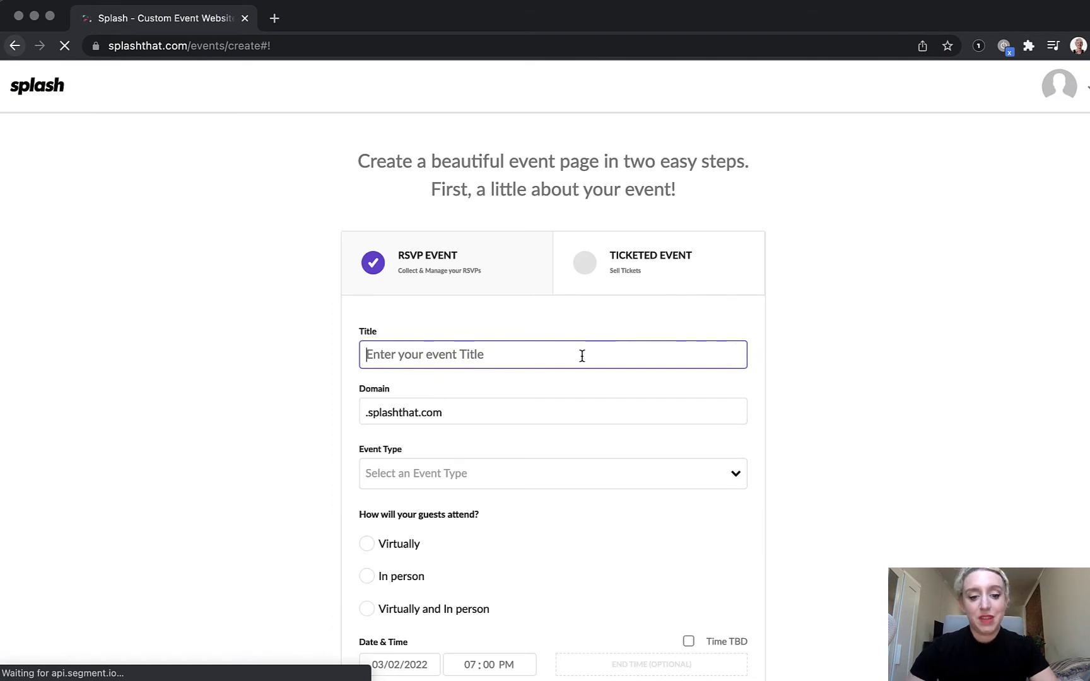
pyautogui.write('Virtua')
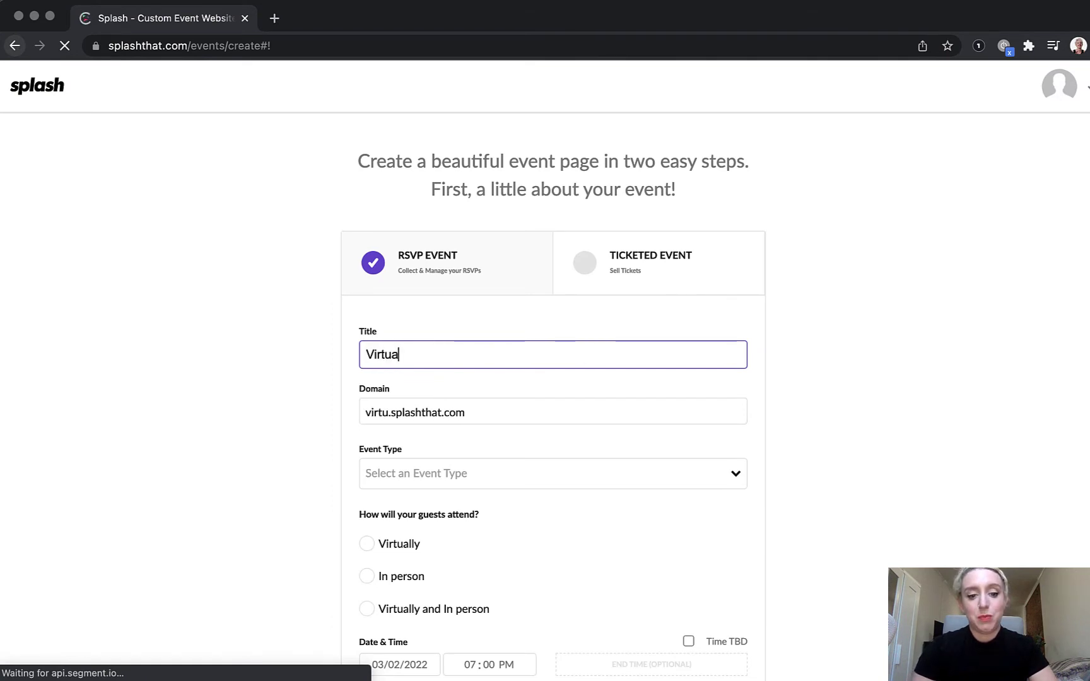
pyautogui.write('l Barista ')
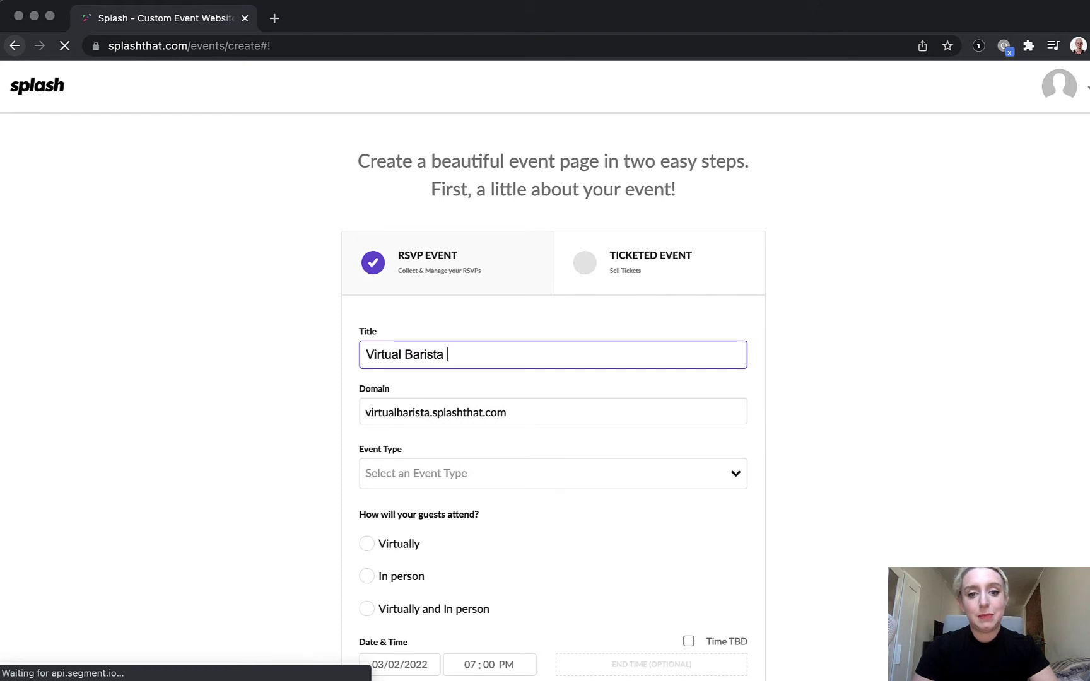
pyautogui.write('Experience')
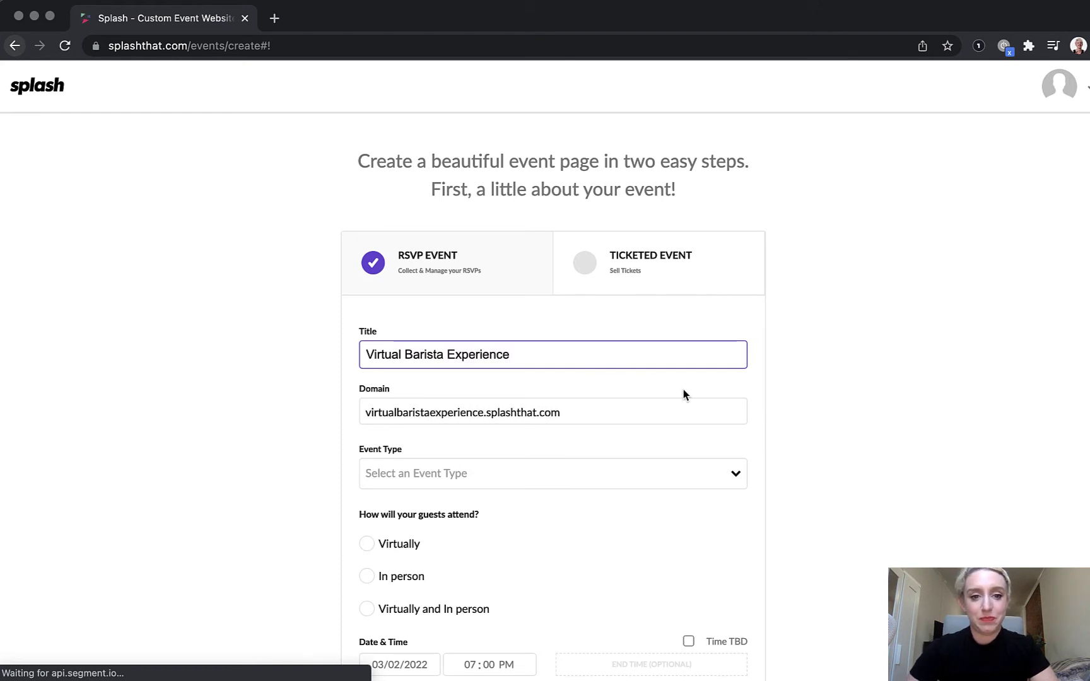
pyautogui.scroll(-2, 683, 395)
# Step: Set the event type to Virtual, with guests attending virtually
pyautogui.click(680, 421)
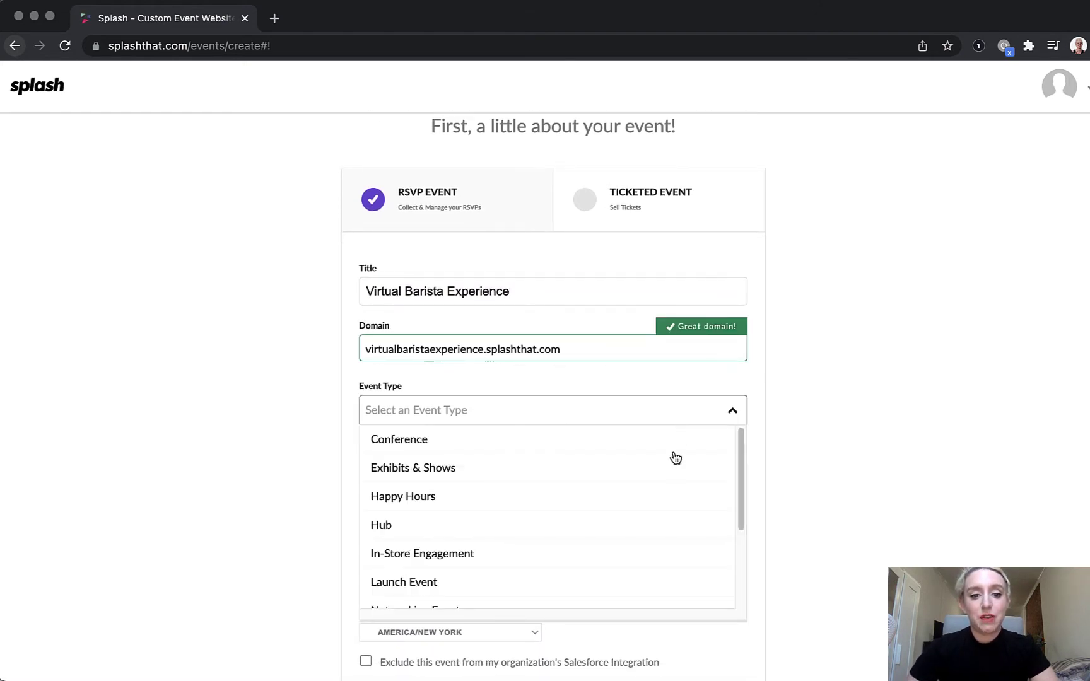
pyautogui.scroll(-3, 661, 521)
pyautogui.scroll(-1, 662, 524)
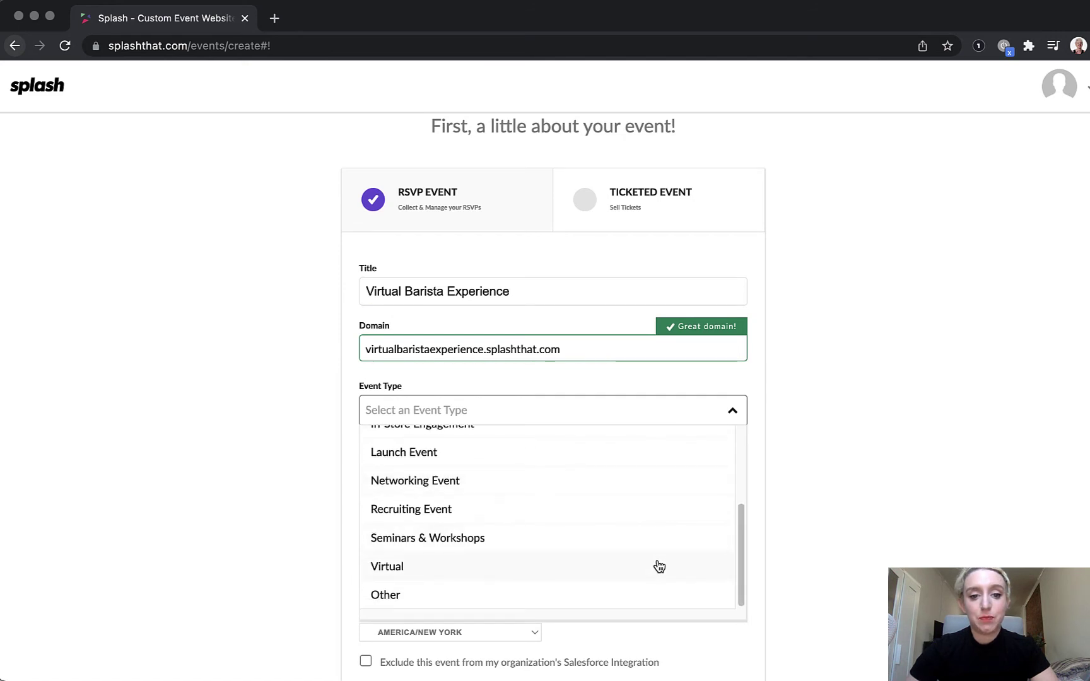
pyautogui.click(656, 568)
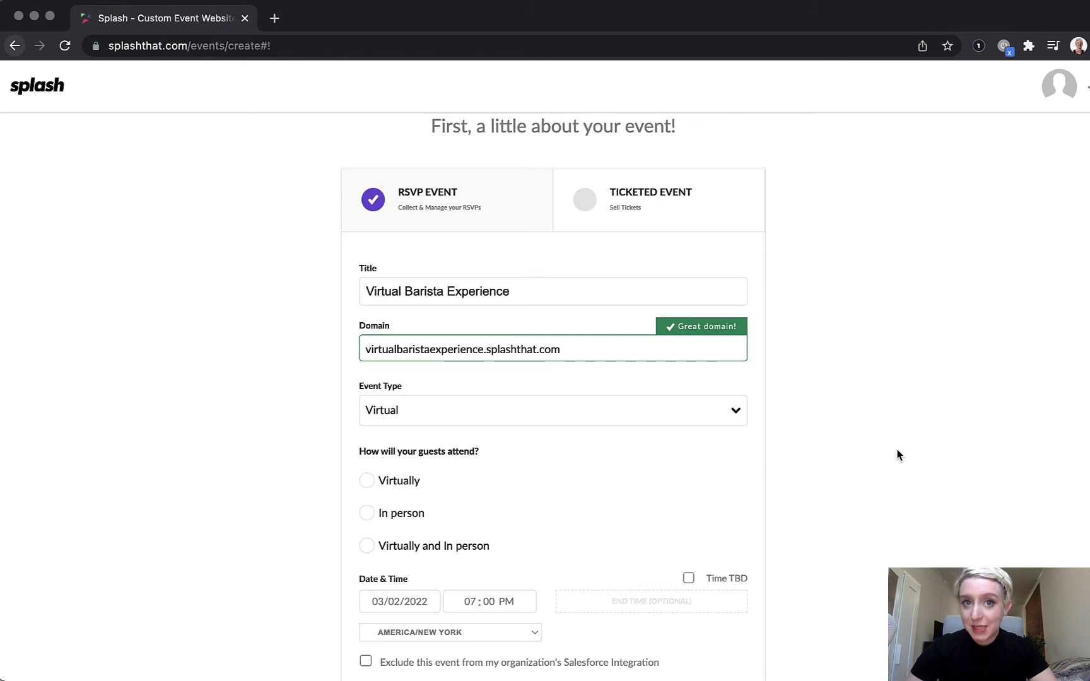
pyautogui.scroll(-1, 899, 454)
pyautogui.scroll(-3, 899, 454)
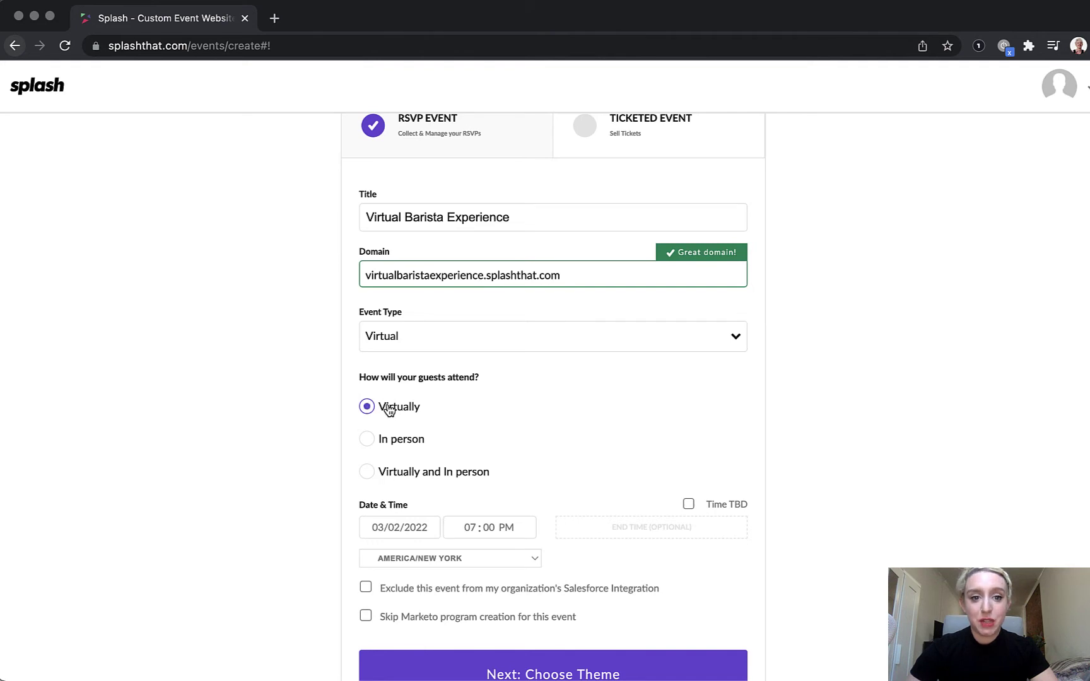
pyautogui.scroll(-2, 545, 448)
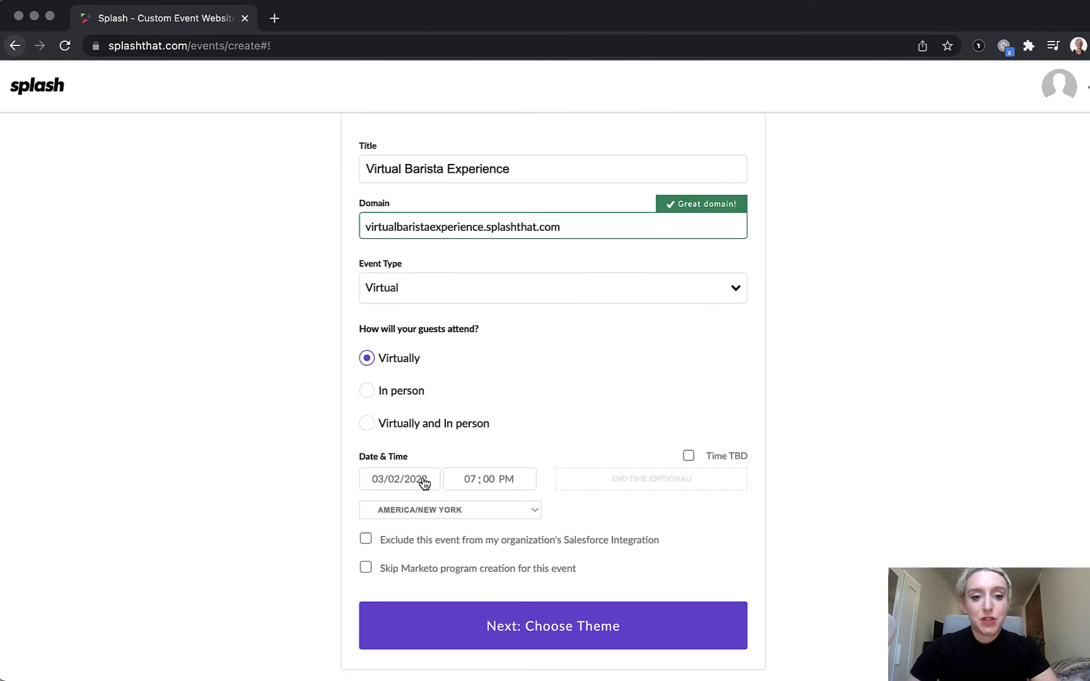
# Step: Set the event date to July 27, 2022
pyautogui.click(424, 483)
pyautogui.click(549, 306)
pyautogui.click(549, 305)
pyautogui.click(549, 306)
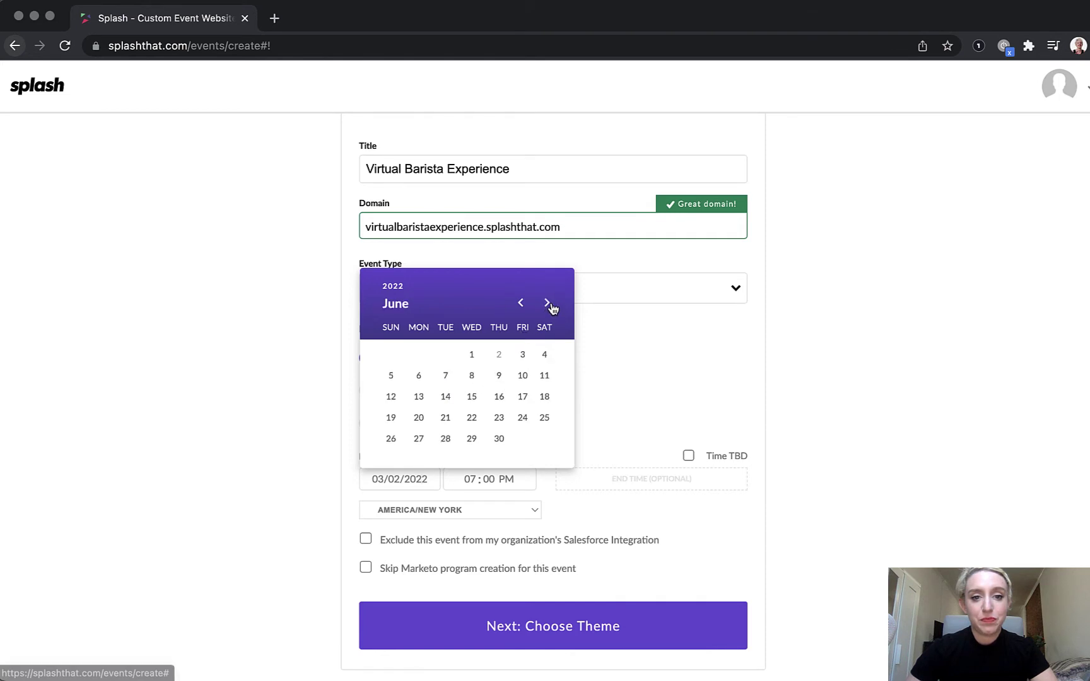
pyautogui.click(549, 305)
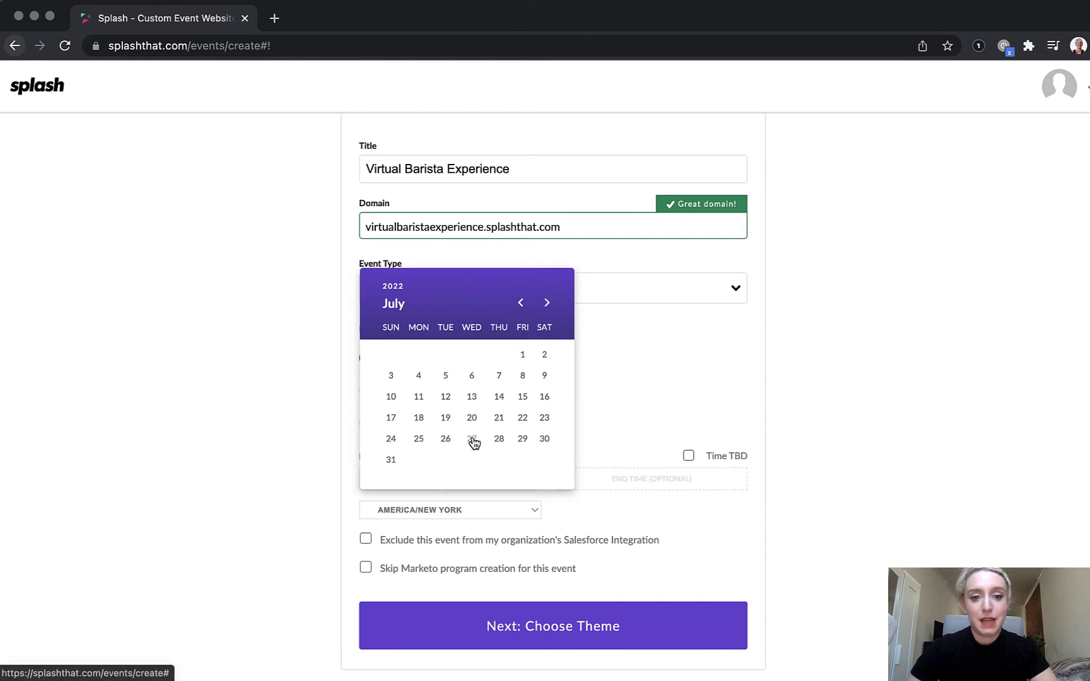
pyautogui.click(473, 439)
# Step: Schedule the event from 08:00 AM to 10:00 AM
pyautogui.click(472, 480)
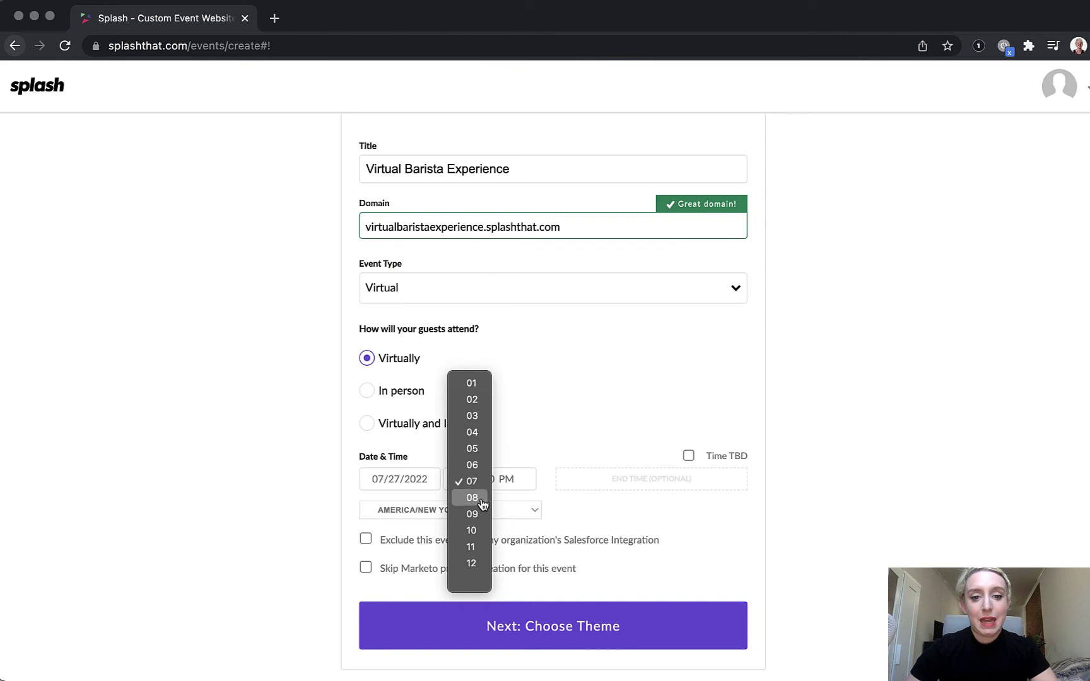
pyautogui.click(482, 502)
pyautogui.click(504, 480)
pyautogui.click(505, 465)
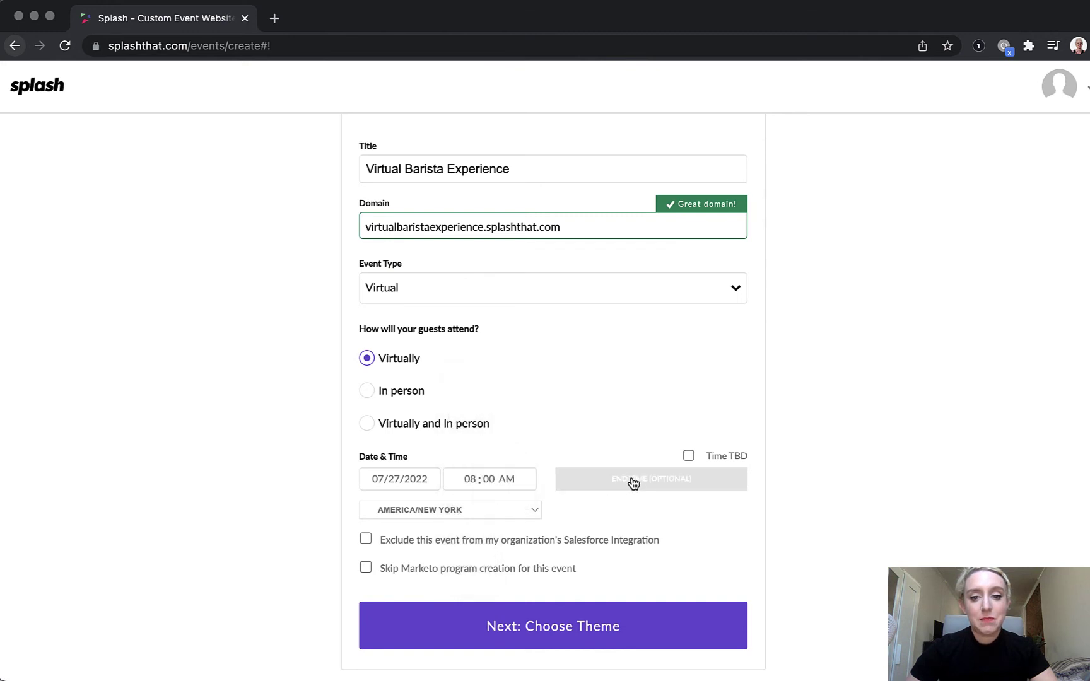
pyautogui.click(632, 482)
pyautogui.click(689, 482)
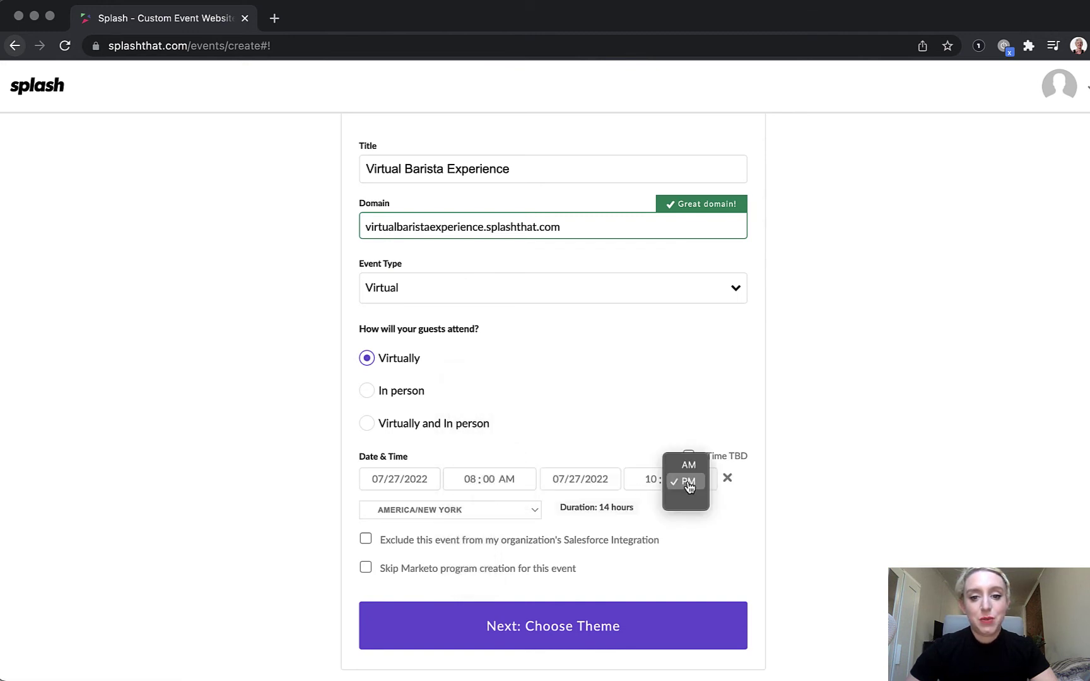
pyautogui.click(688, 464)
# Step: Exclude the event from Salesforce and Marketo program creation, then continue to theme selection
pyautogui.click(630, 540)
pyautogui.click(558, 571)
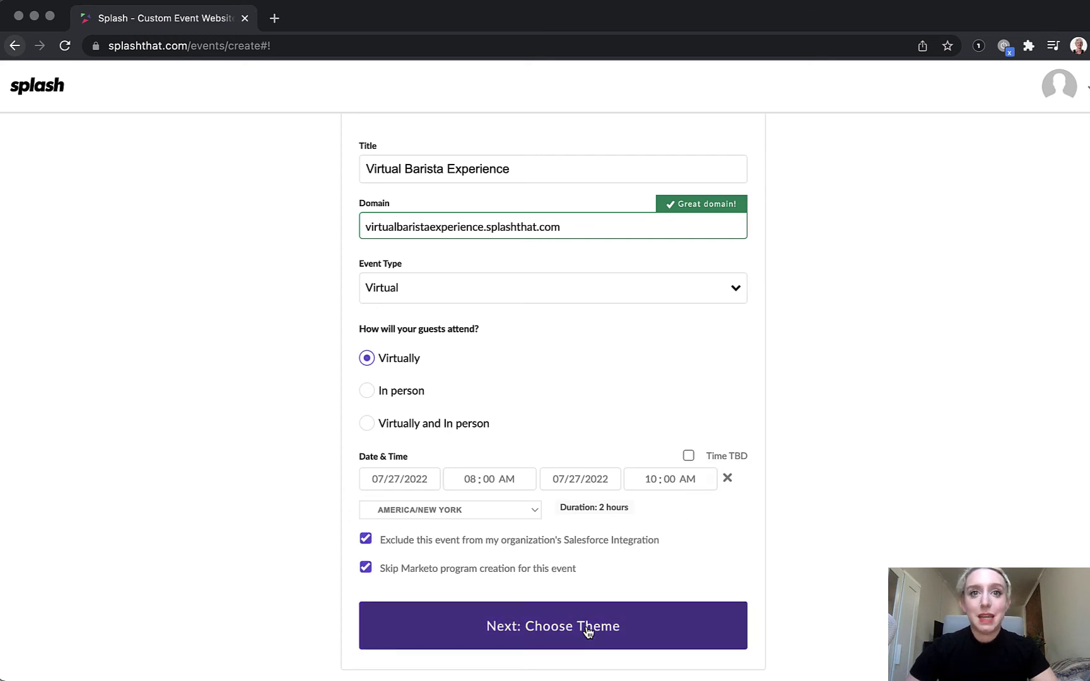
pyautogui.click(588, 631)
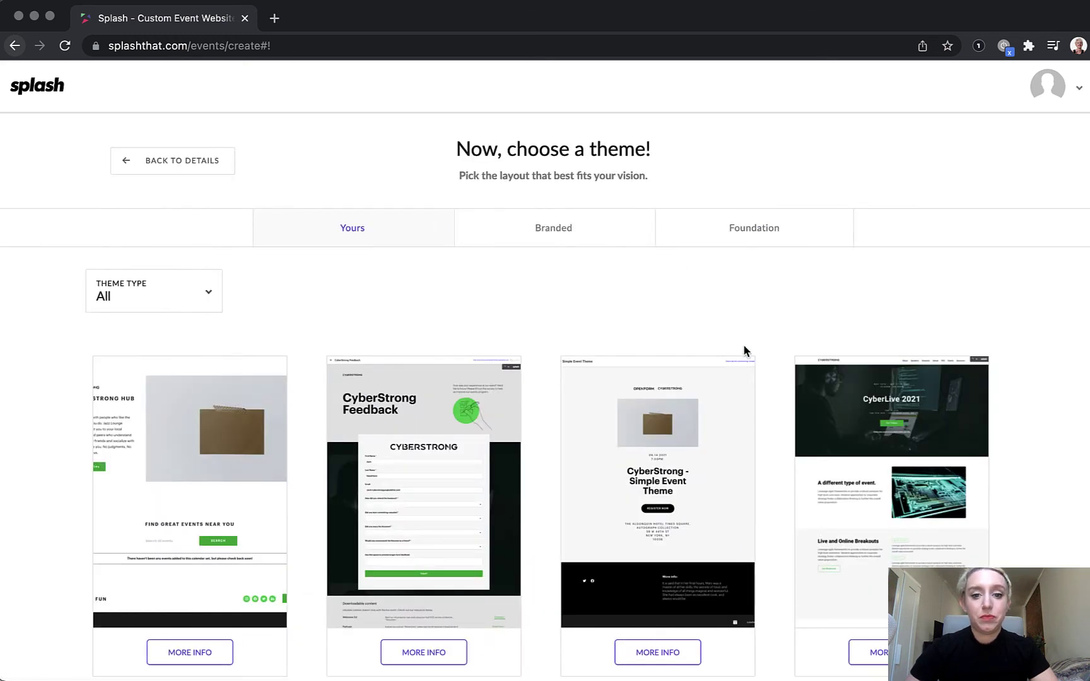
# Step: Apply the CyberStrong - Simple Event Theme and open the Virtual Event Page for editing
pyautogui.scroll(-1, 743, 351)
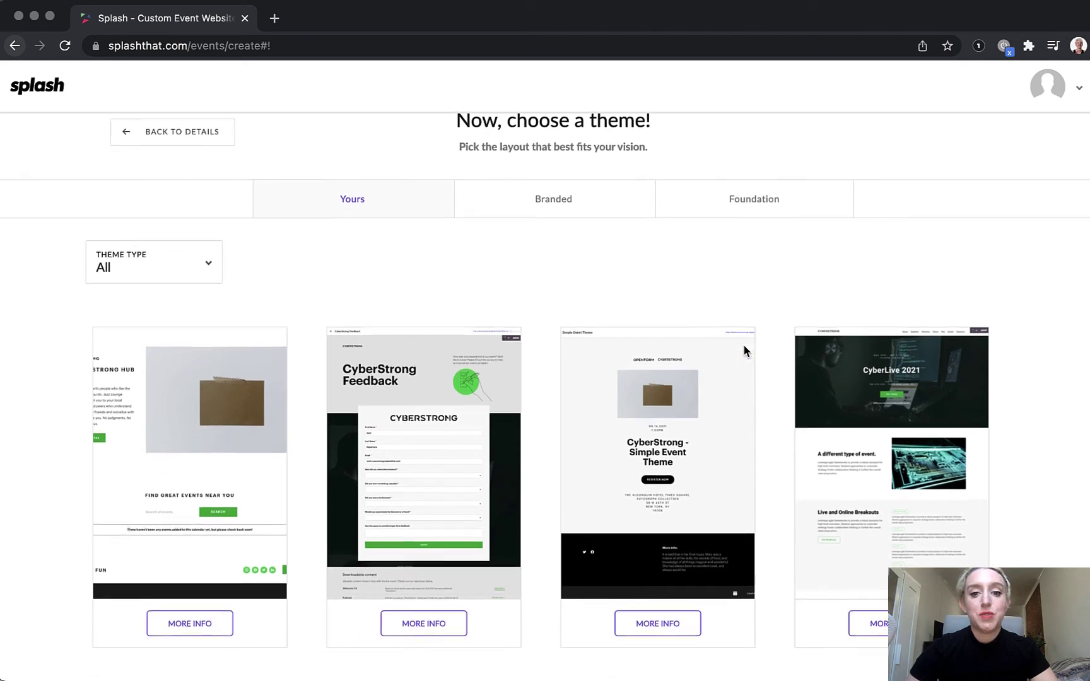
pyautogui.click(687, 490)
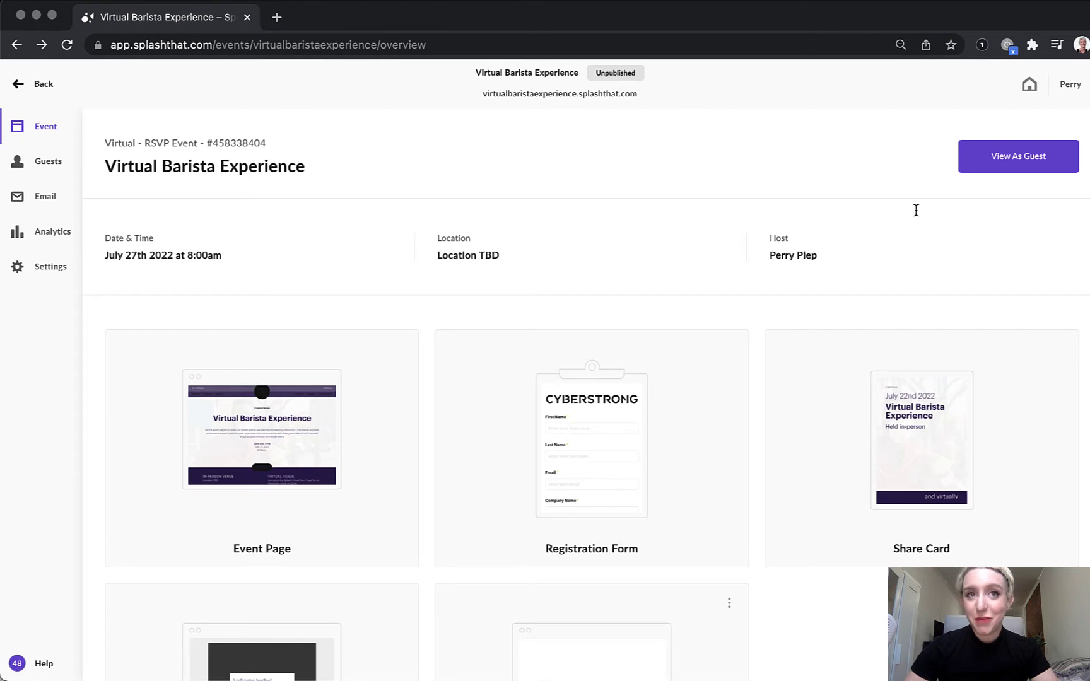
pyautogui.scroll(-3, 834, 430)
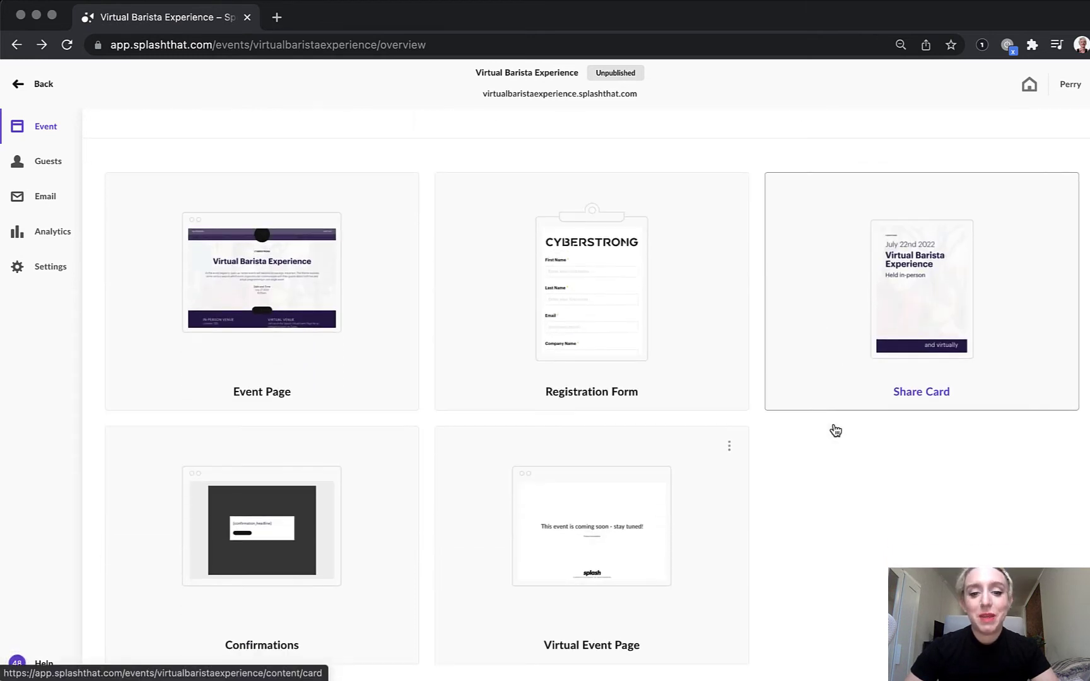
pyautogui.click(620, 572)
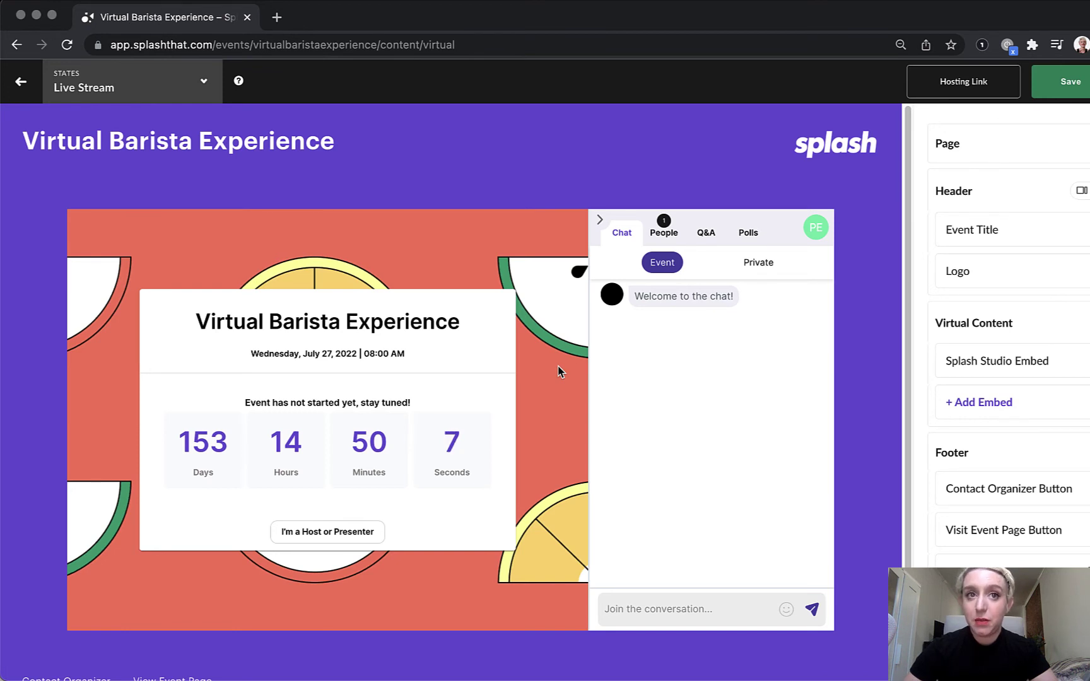
# Step: Show the live stream's hosting link with its host and presenter codes
pyautogui.click(958, 86)
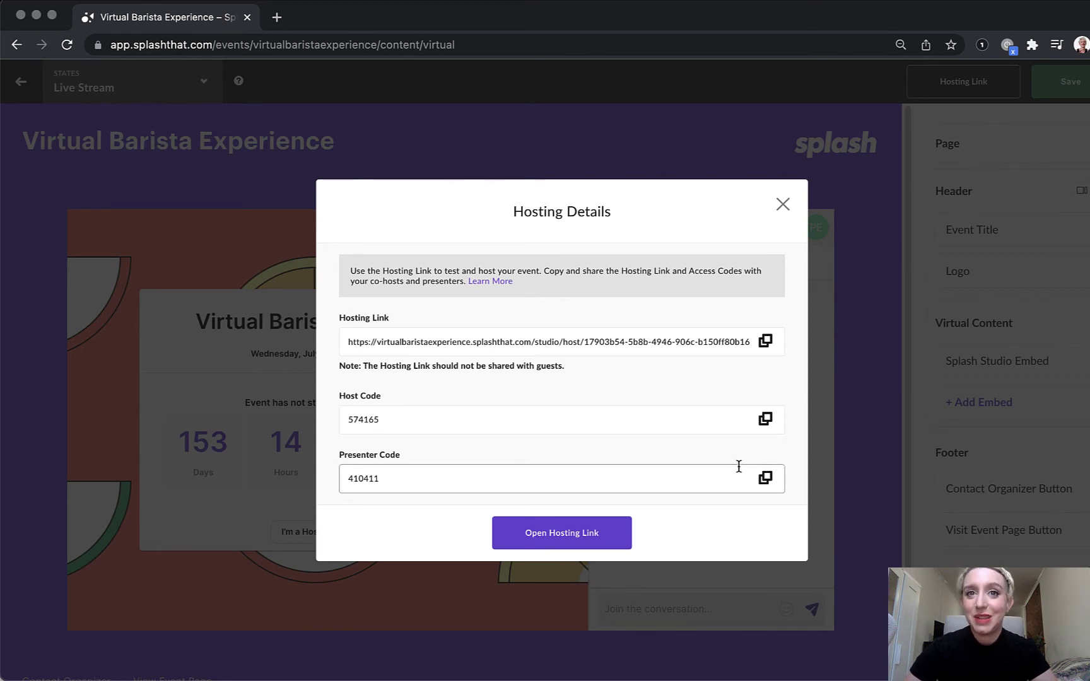
# Step: Close the Hosting Details dialog to return to the Live Stream page
pyautogui.click(783, 206)
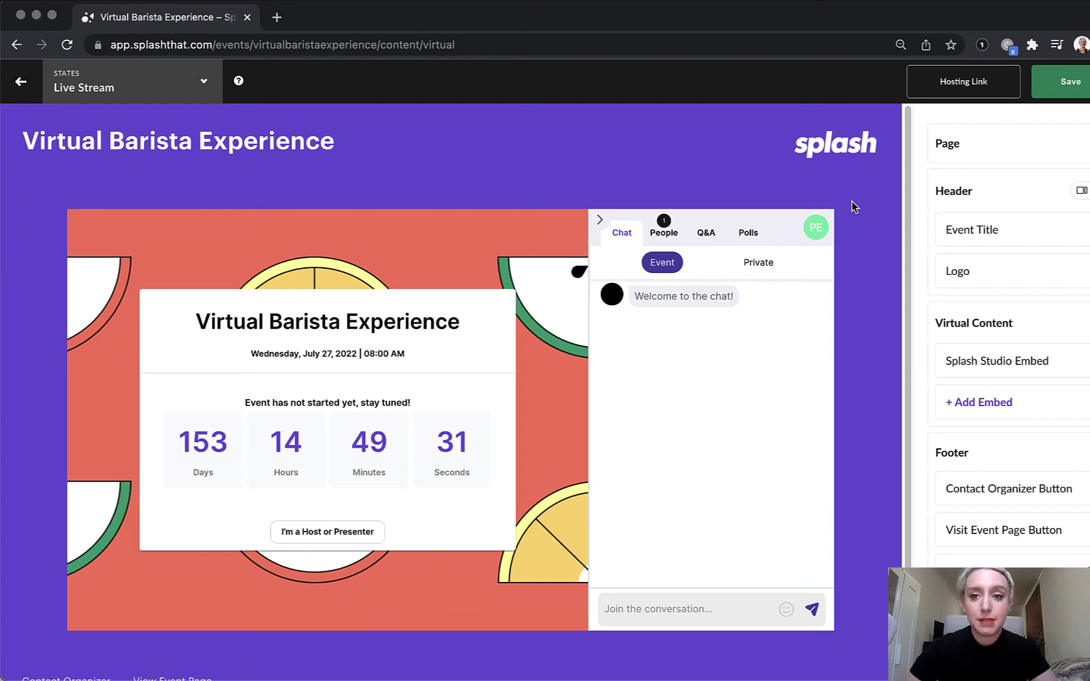
# Step: Open the Networking Circles request form from the Splash Studio Embed options
pyautogui.click(994, 365)
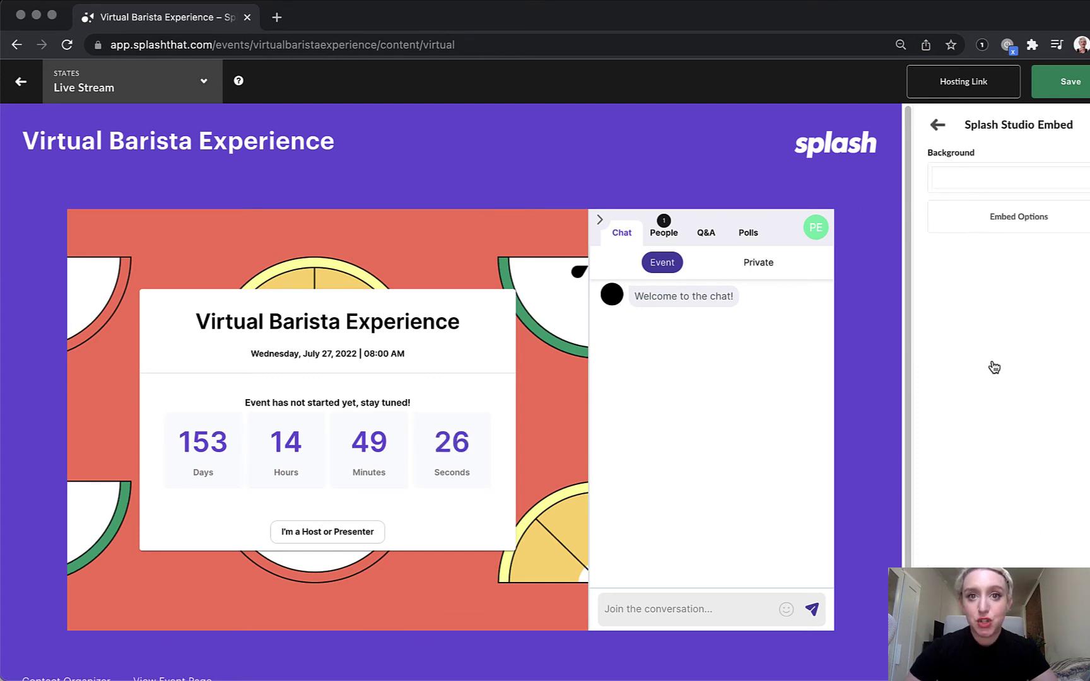
pyautogui.click(1006, 228)
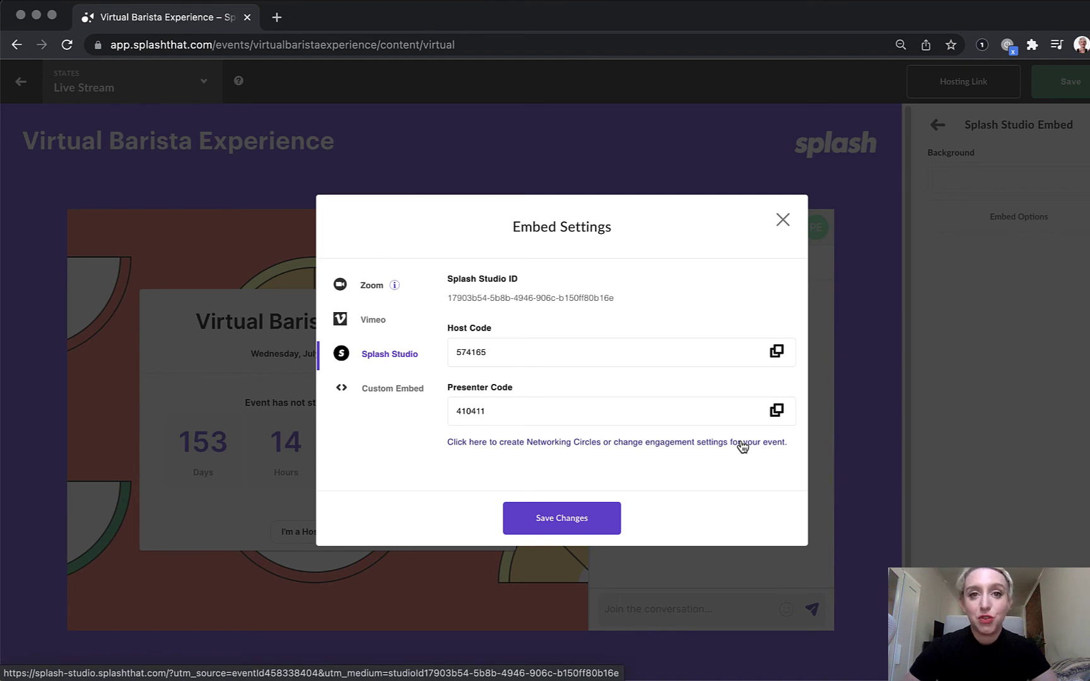
pyautogui.click(743, 443)
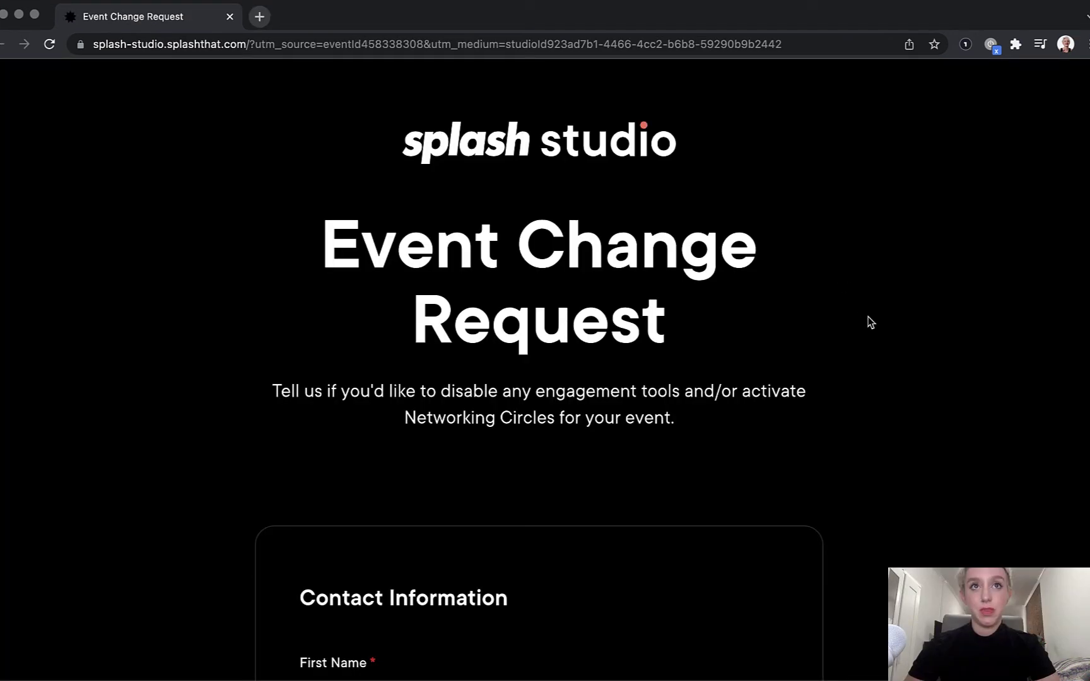
# Step: Change the request type to Set up Networking Circles, with space 'The Place to Be' and 2 circles
pyautogui.scroll(-3, 869, 322)
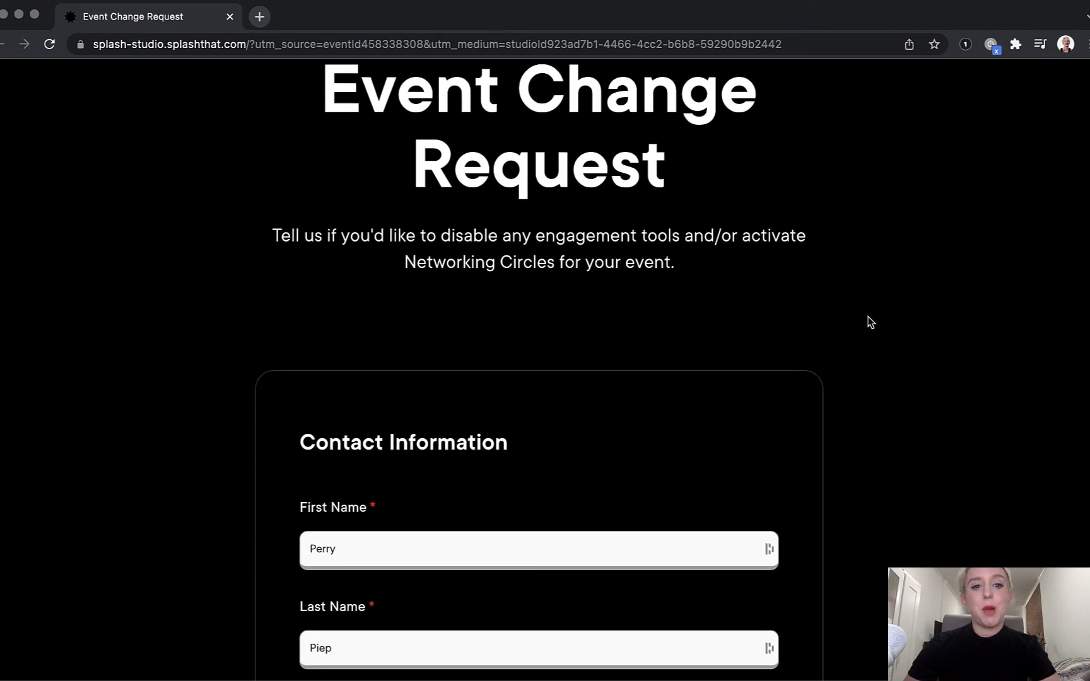
pyautogui.scroll(-3, 868, 316)
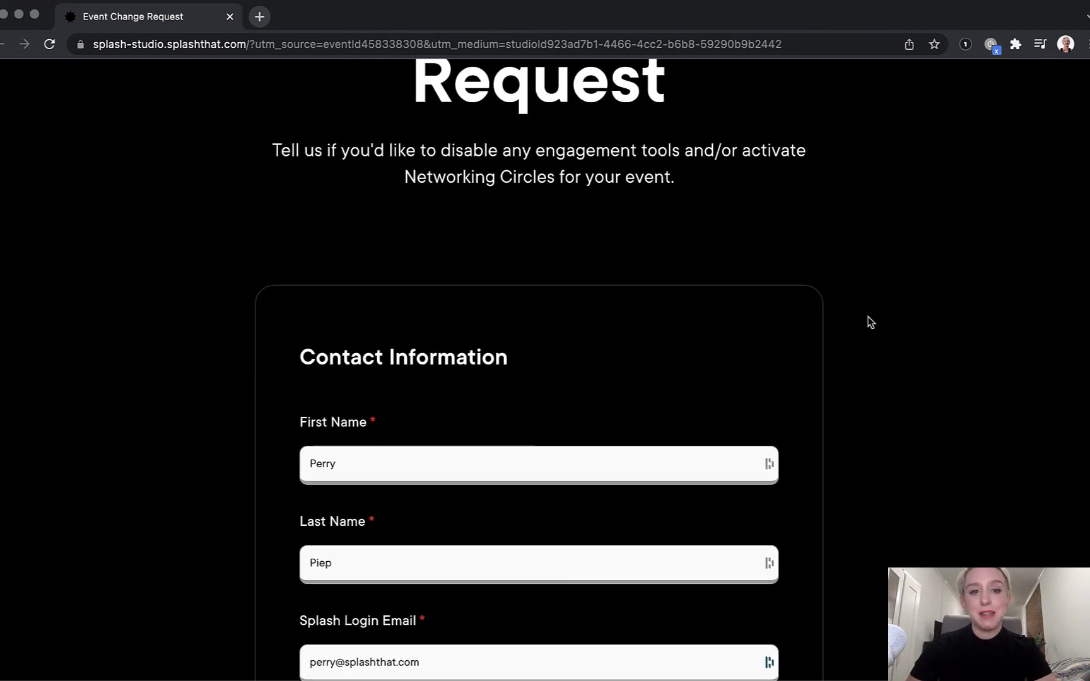
pyautogui.scroll(-2, 868, 317)
pyautogui.scroll(-1, 819, 410)
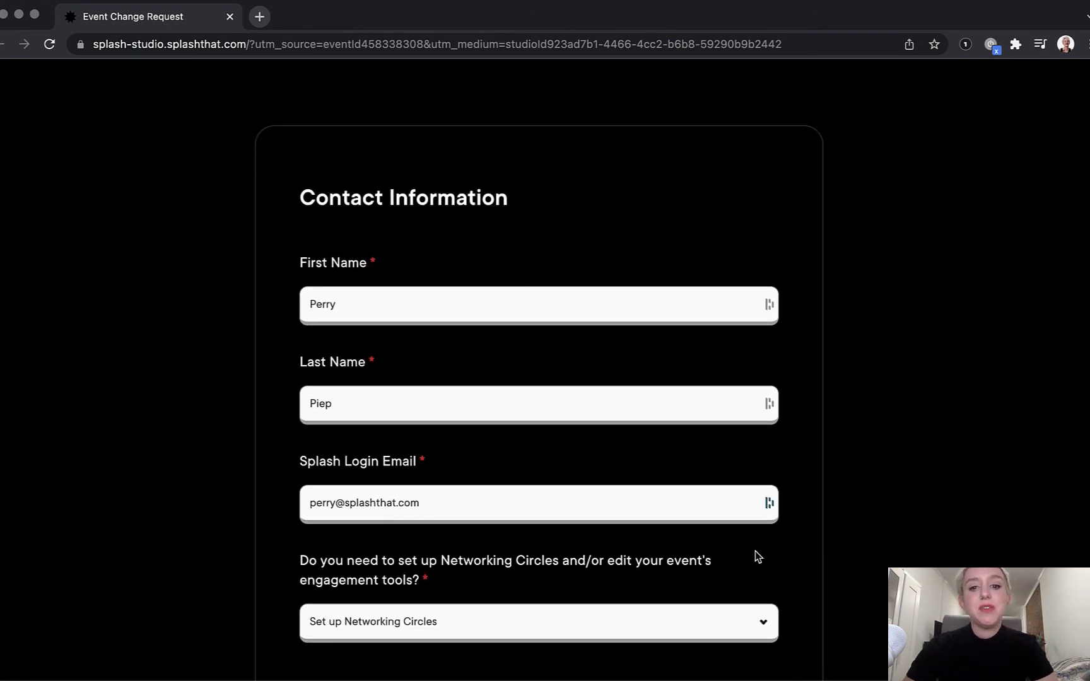
pyautogui.click(731, 636)
pyautogui.click(693, 600)
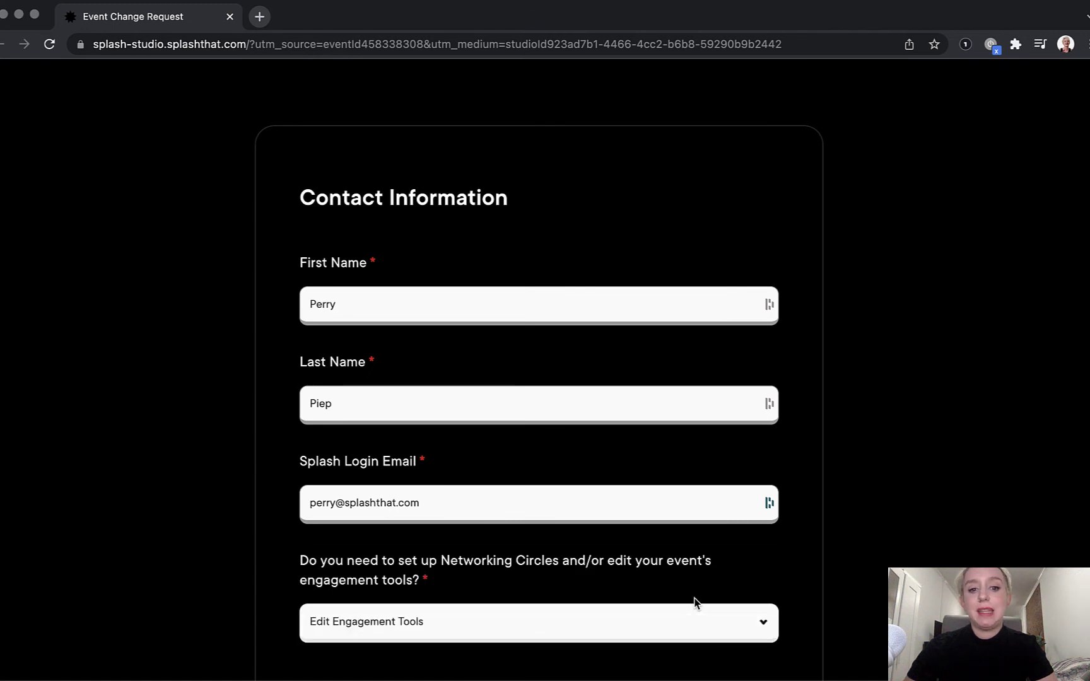
pyautogui.scroll(-6, 819, 579)
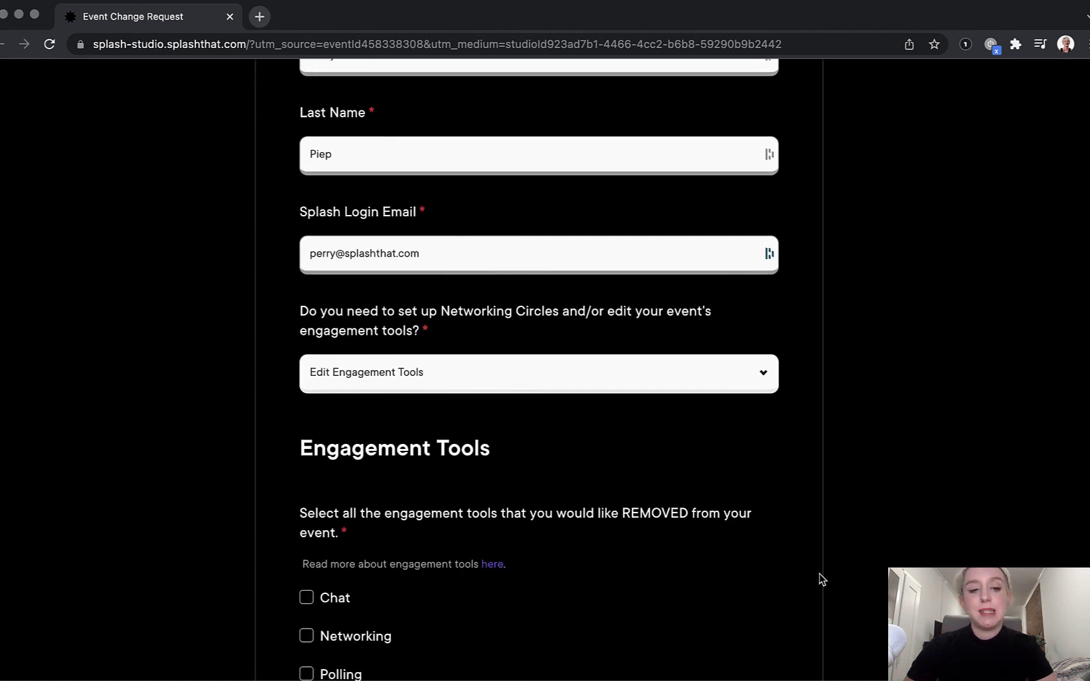
pyautogui.scroll(-1, 820, 579)
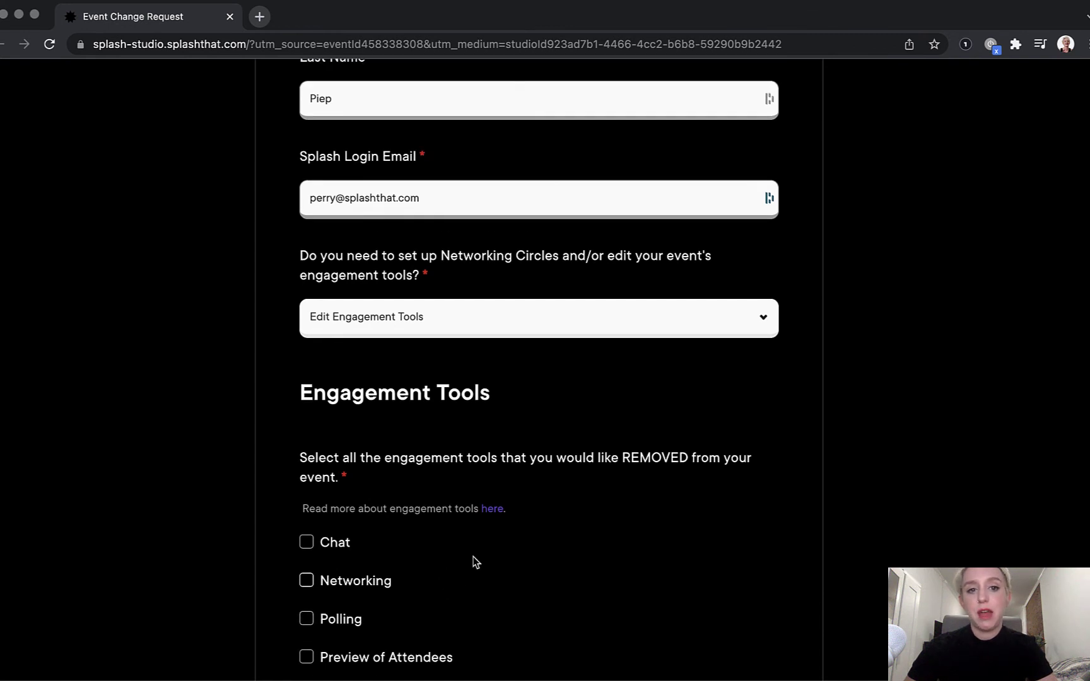
pyautogui.click(557, 308)
pyautogui.click(561, 378)
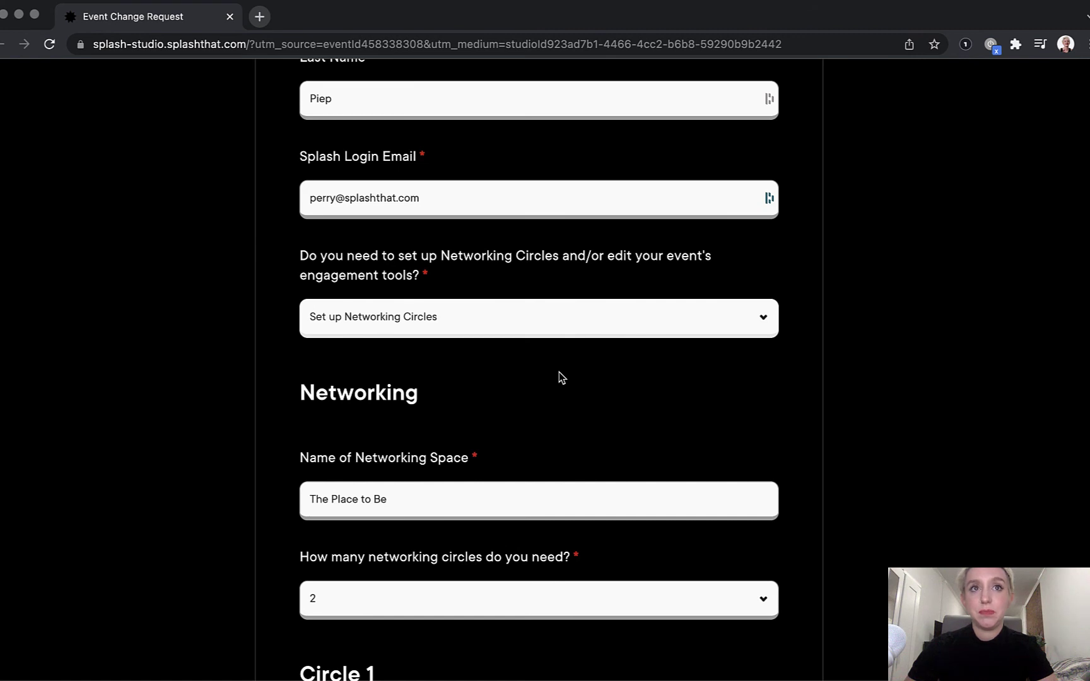
pyautogui.scroll(-2, 859, 379)
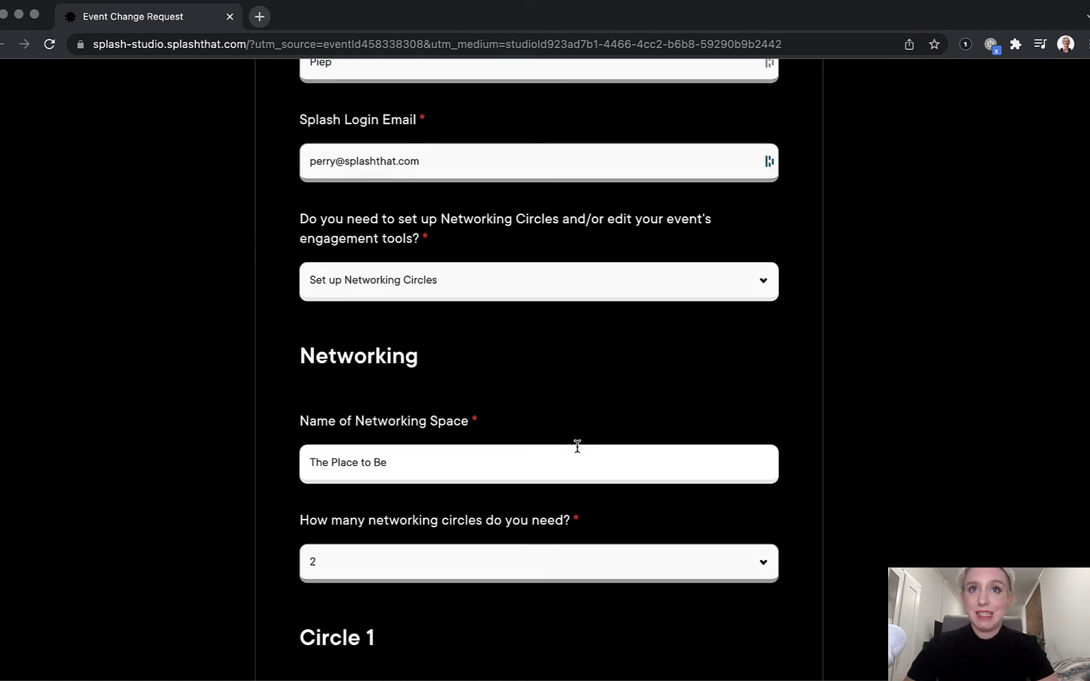
pyautogui.scroll(-2, 576, 445)
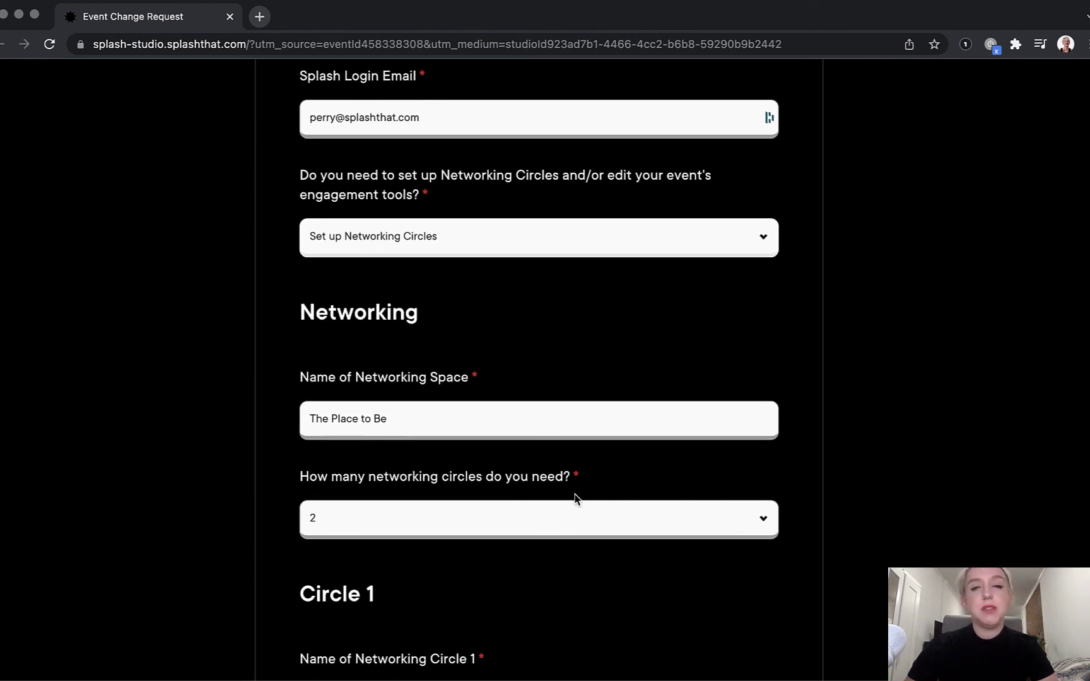
# Step: Keep 2 circles: General Networking (max 25) and Meet the CEO (max 12), down to SUBMIT
pyautogui.click(580, 521)
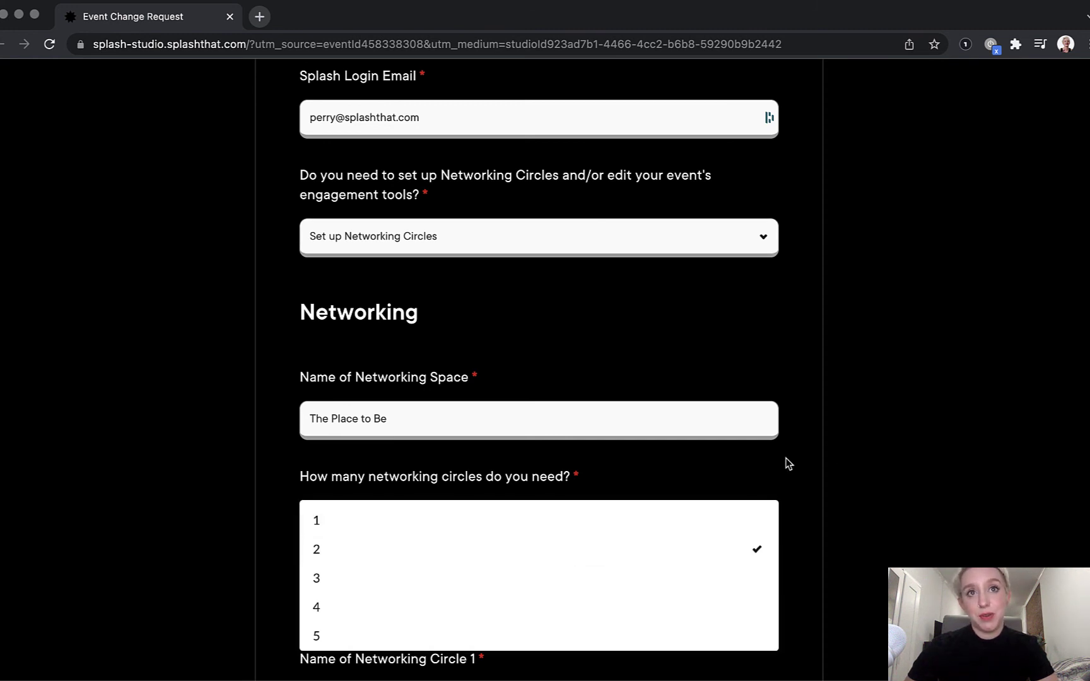
pyautogui.click(827, 450)
pyautogui.scroll(-3, 787, 552)
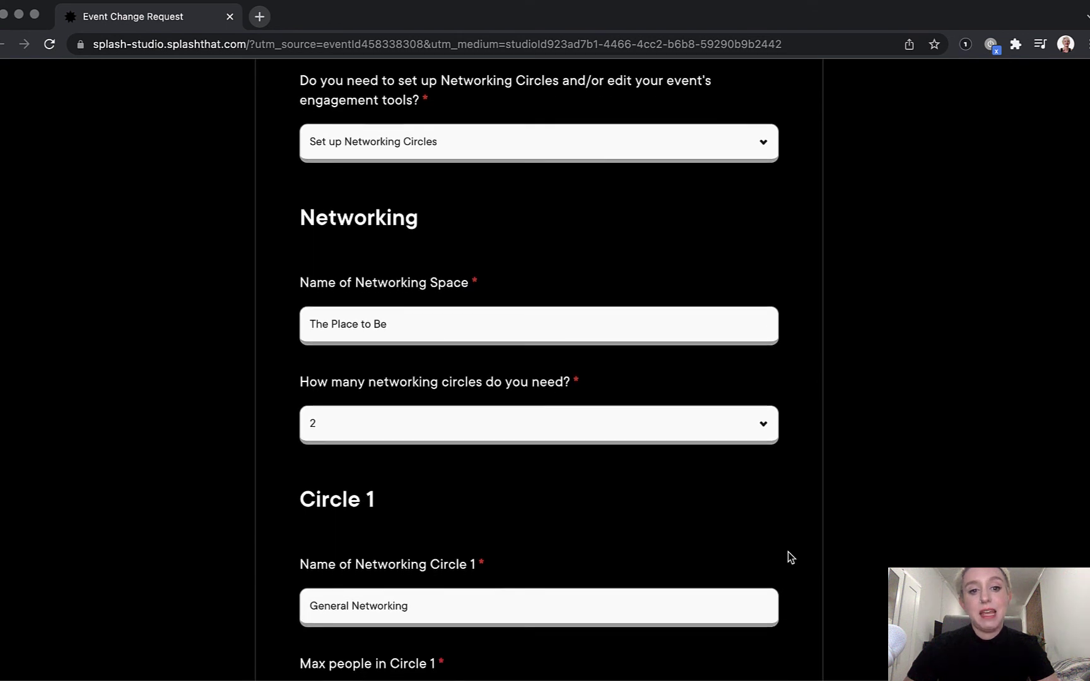
pyautogui.scroll(-2, 788, 552)
pyautogui.scroll(-2, 787, 552)
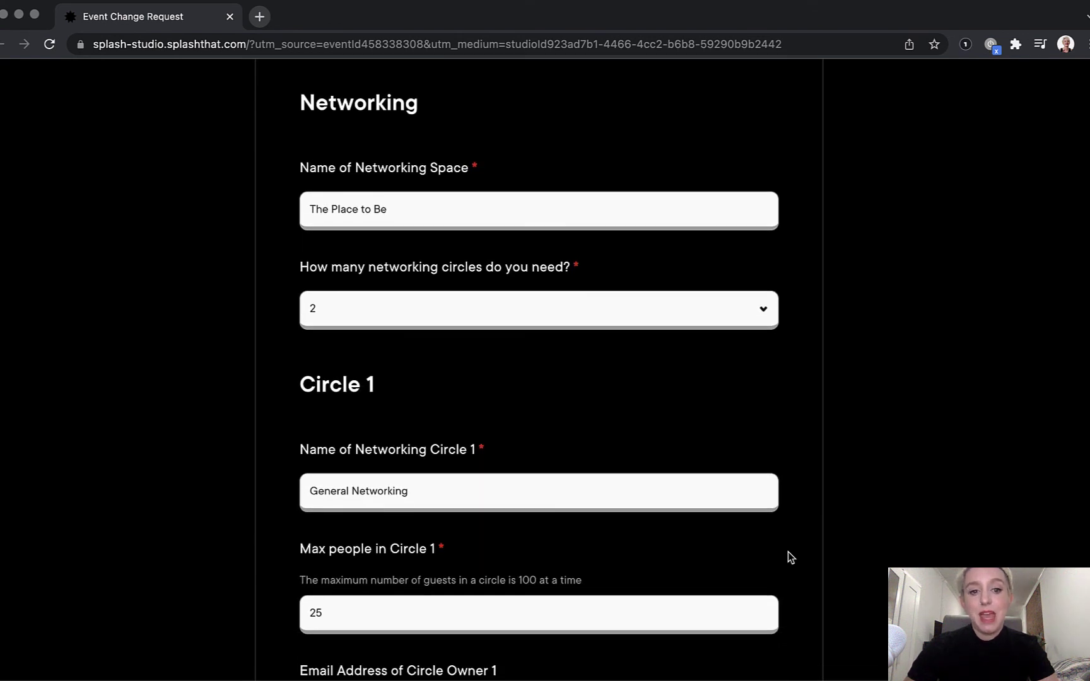
pyautogui.scroll(-1, 787, 556)
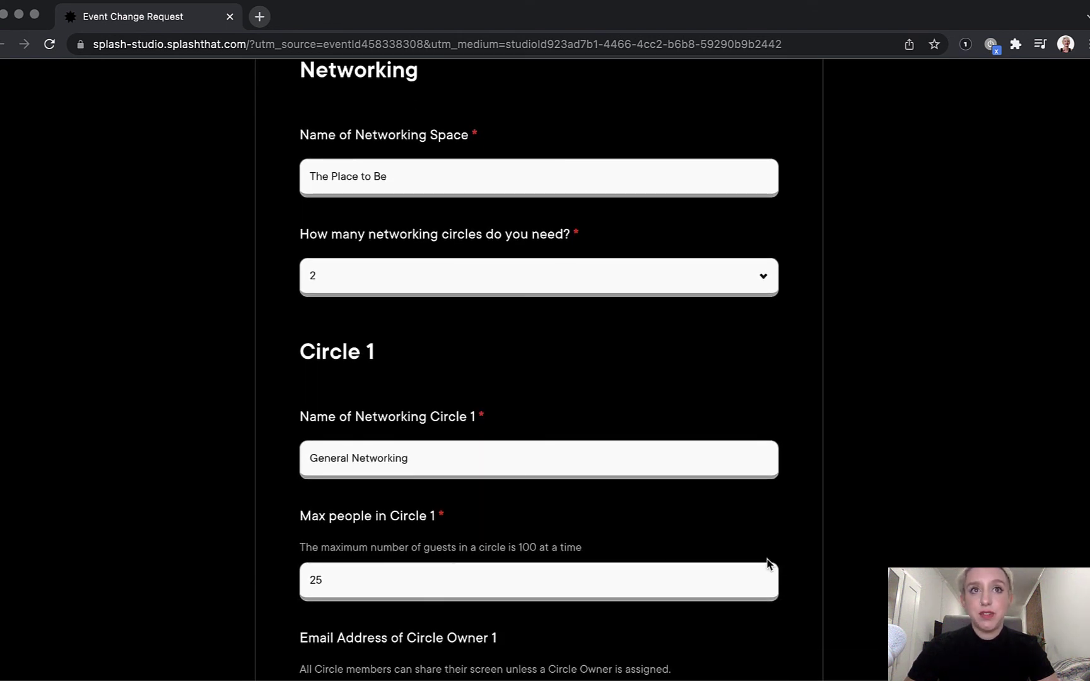
pyautogui.scroll(-1, 768, 563)
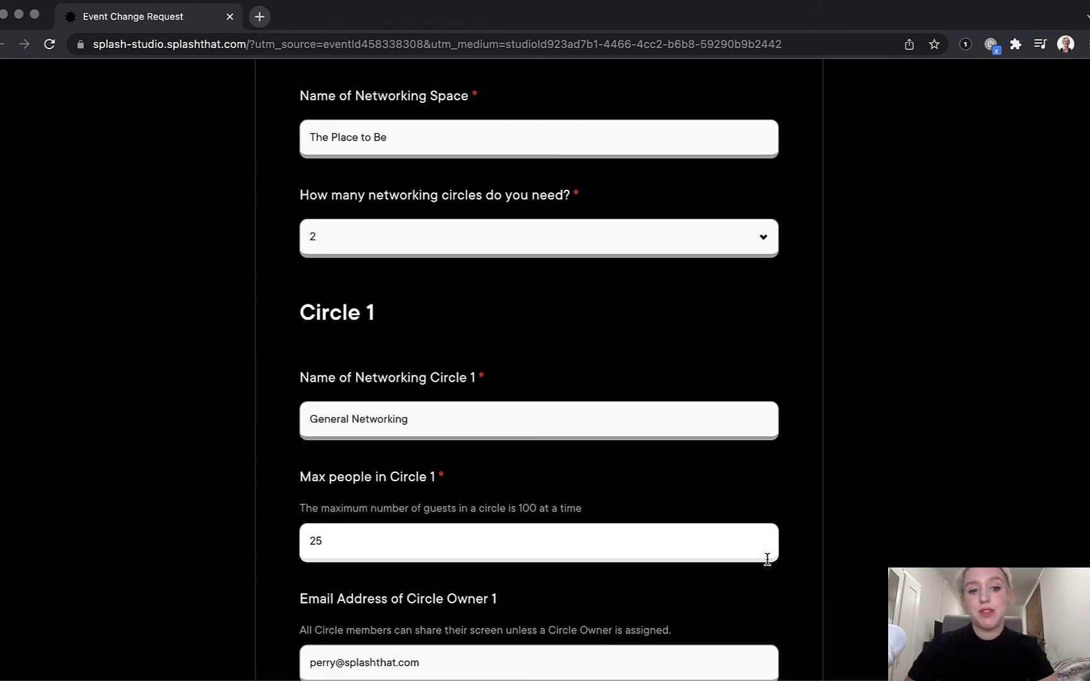
pyautogui.scroll(-3, 767, 559)
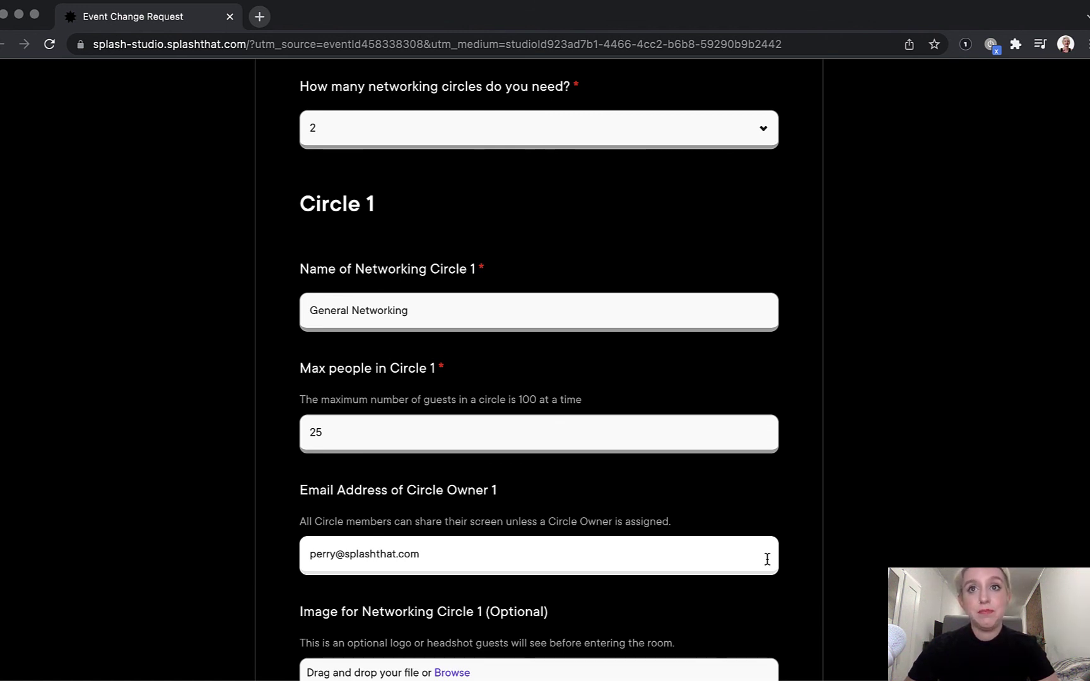
pyautogui.scroll(-2, 823, 567)
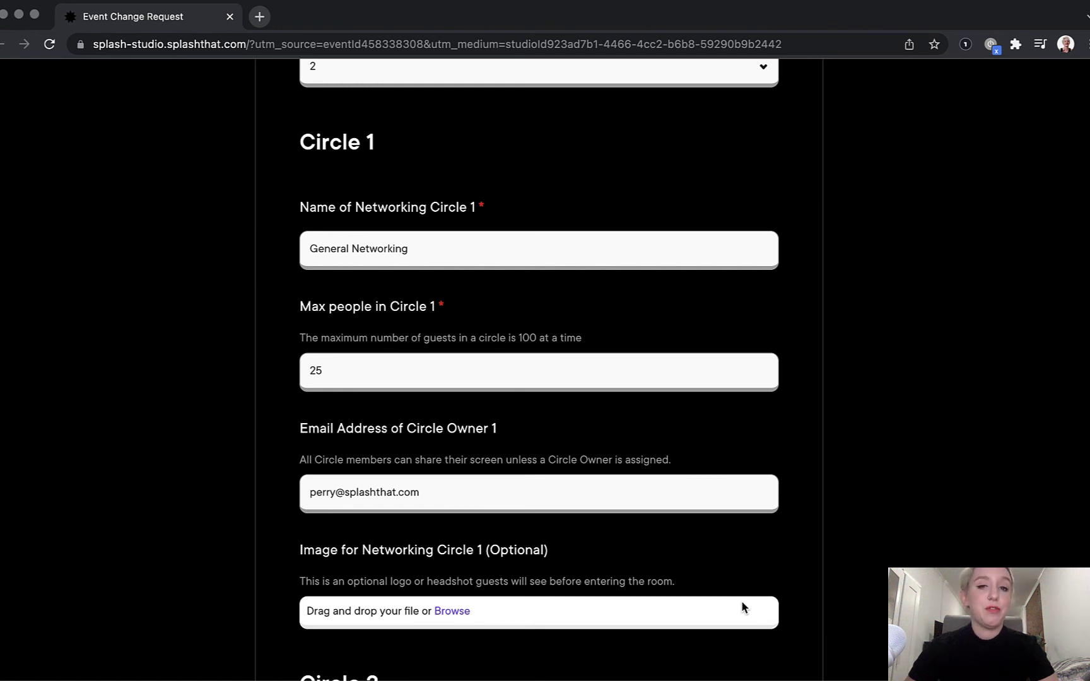
pyautogui.scroll(-1, 740, 600)
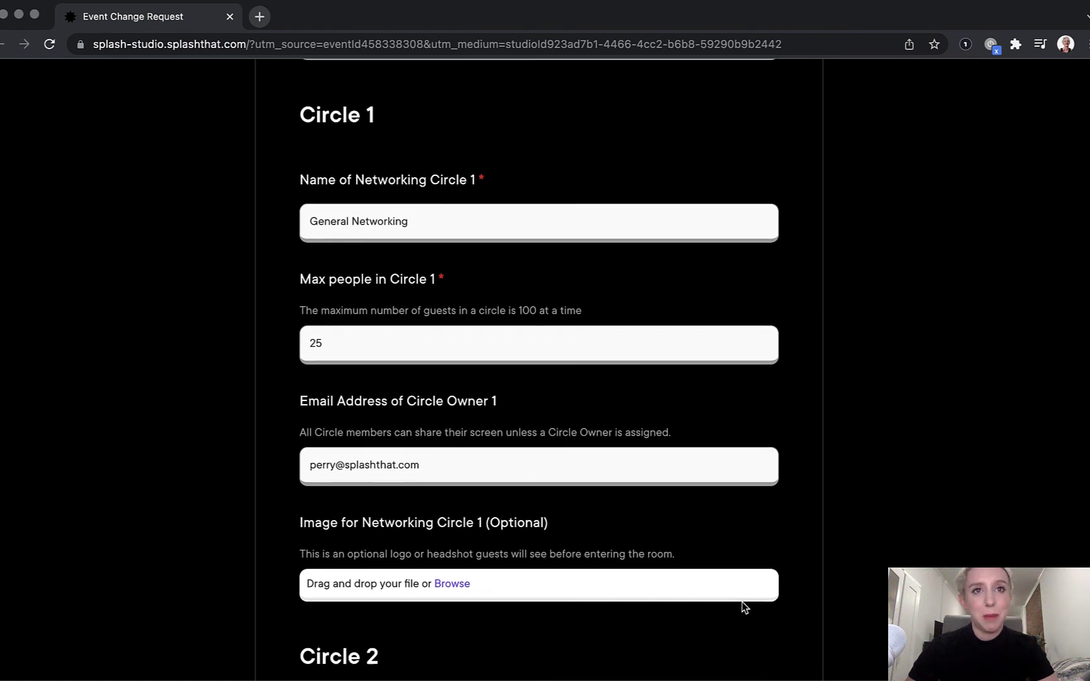
pyautogui.scroll(-5, 742, 605)
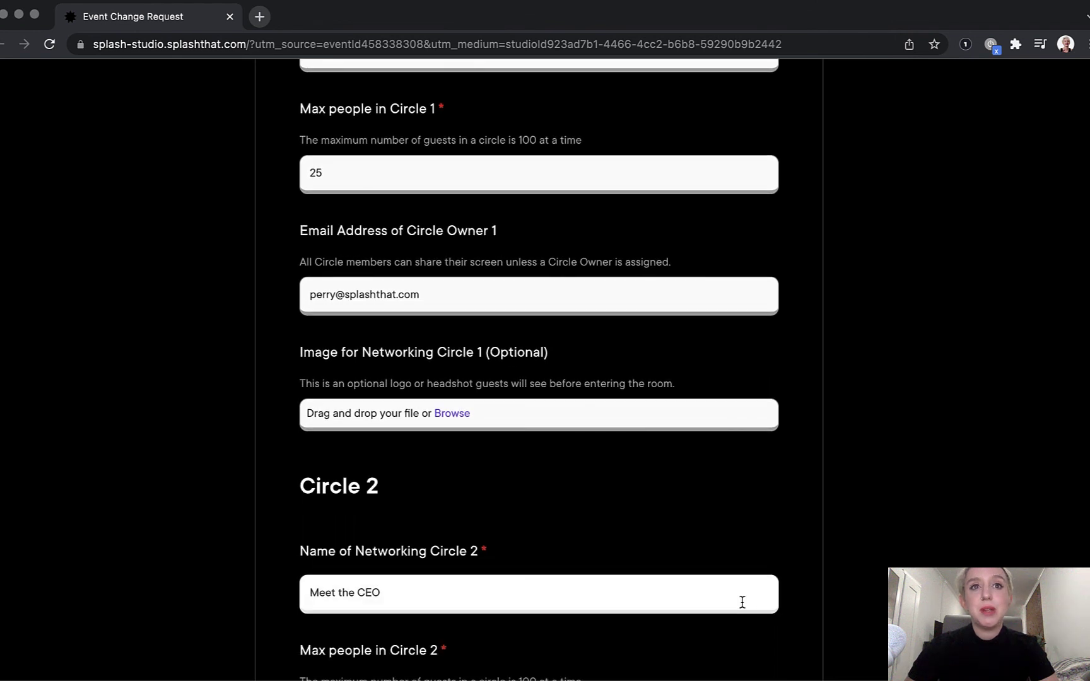
pyautogui.scroll(-5, 742, 602)
pyautogui.scroll(-9, 741, 602)
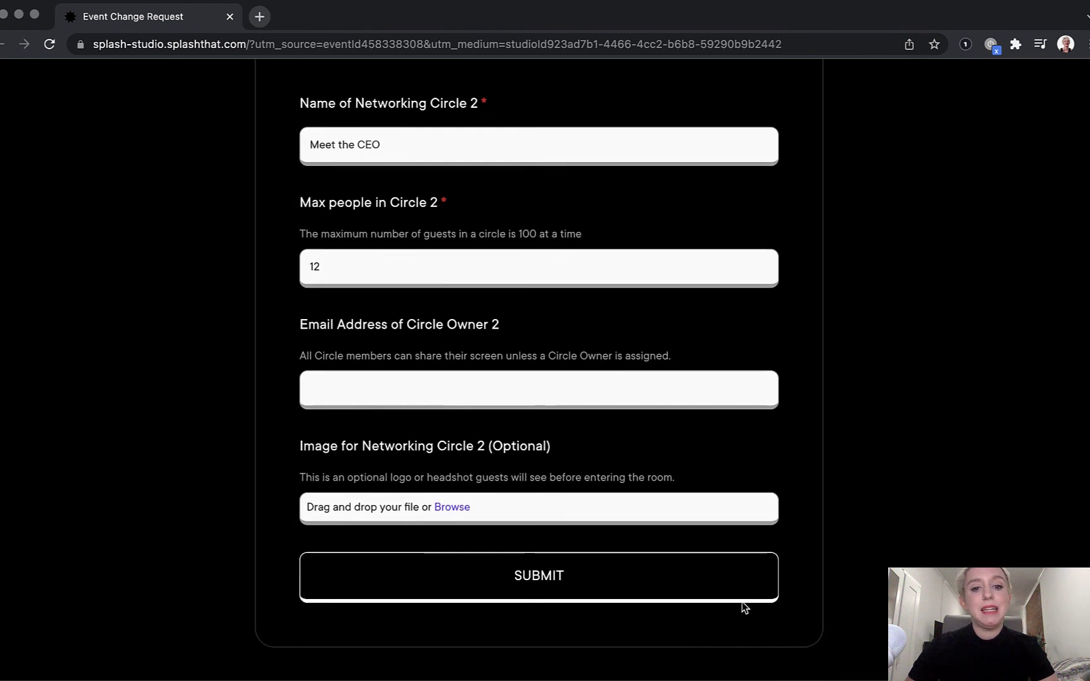